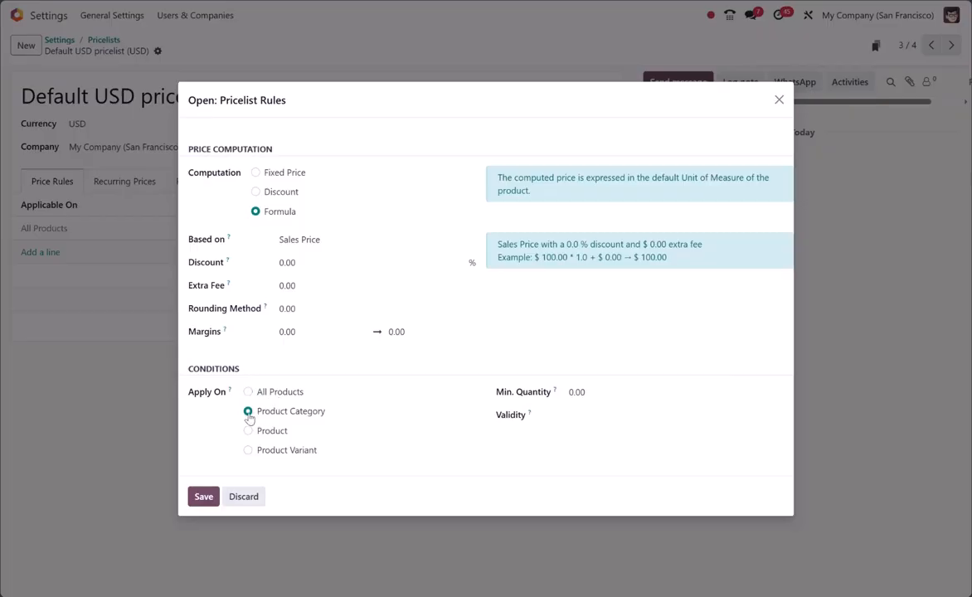
- Apply the pricelist rule to the product category All / Saleable / Office Furniture
left_click(349, 462)
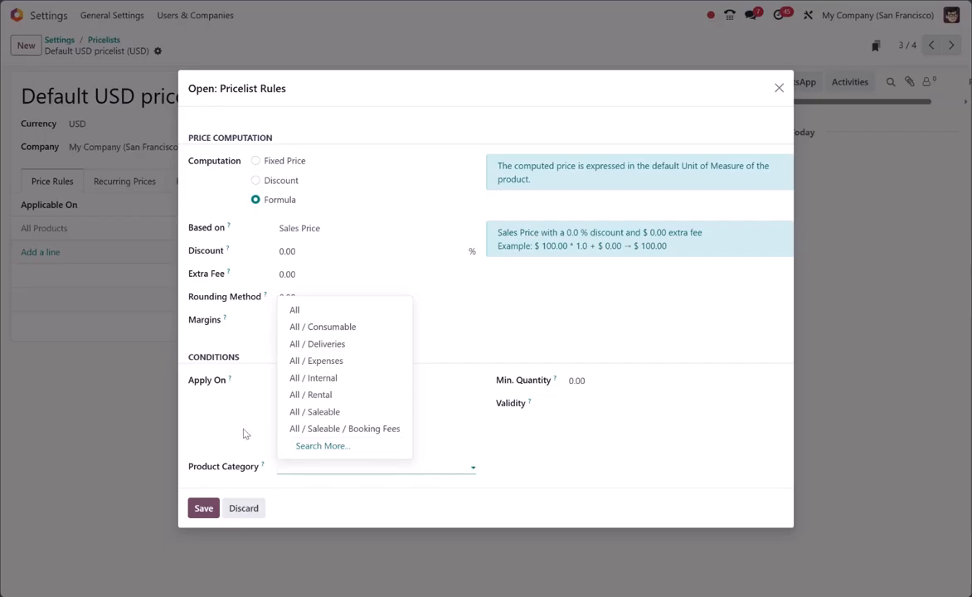
left_click(325, 445)
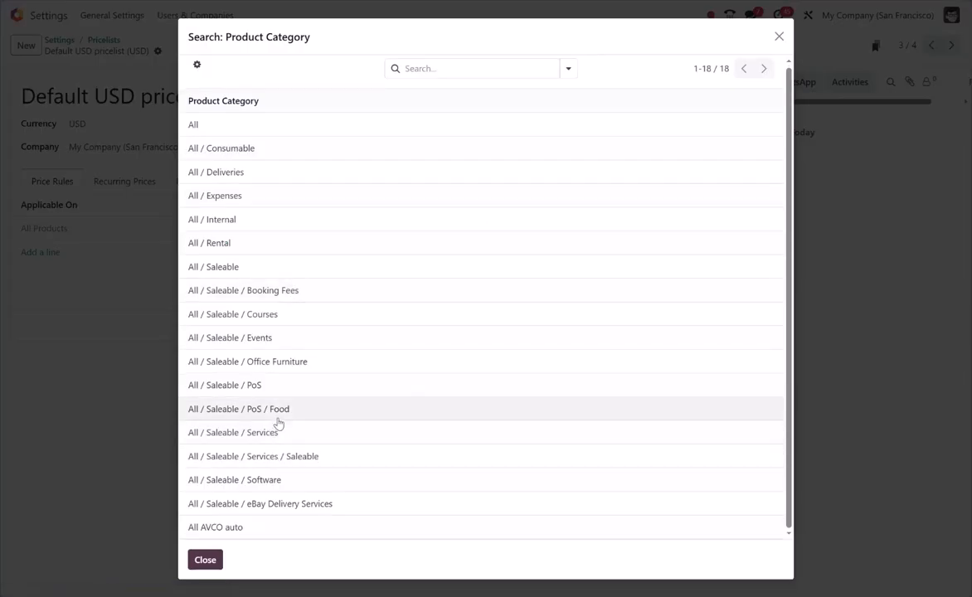
left_click(279, 365)
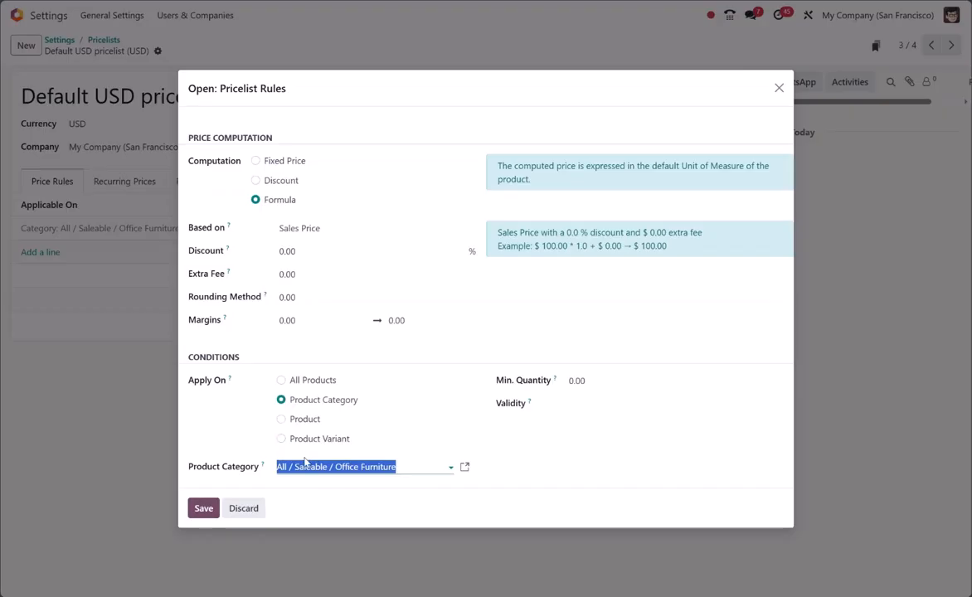
- Apply the pricelist rule to the Bacon Burger product and switch its scope to Product Variant
left_click(283, 420)
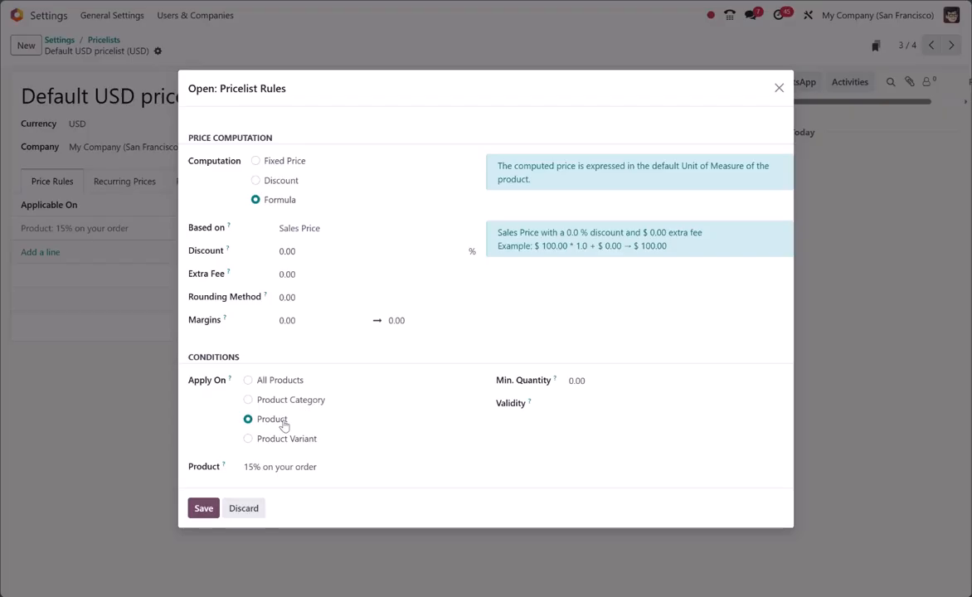
left_click(347, 464)
left_click(296, 378)
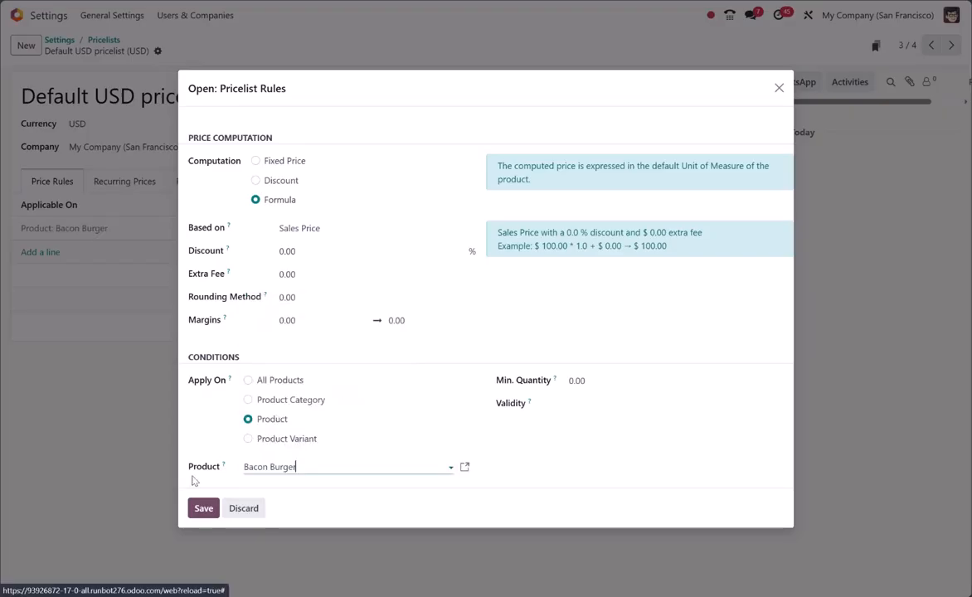
left_click(250, 439)
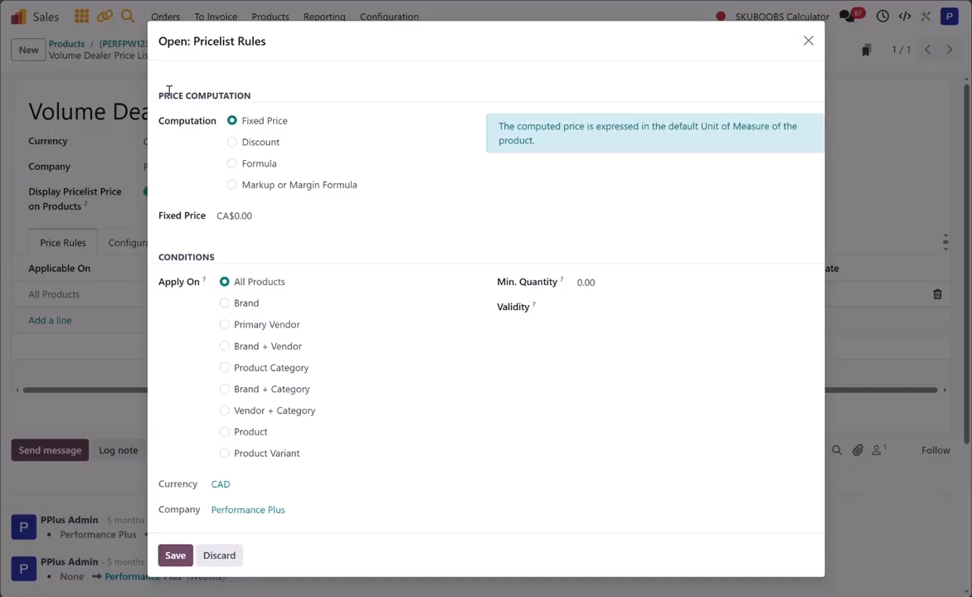
- Review the Volume Dealer rule's Price Computation and Conditions sections and preview the Formula and Markup or Margin Formula computations
left_click_drag(162, 91, 247, 98)
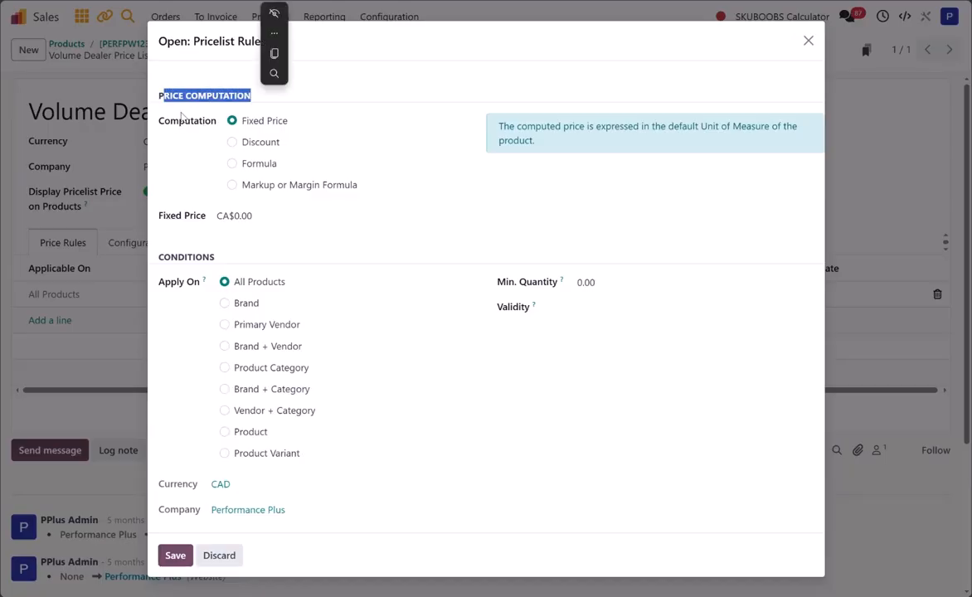
left_click_drag(172, 258, 214, 258)
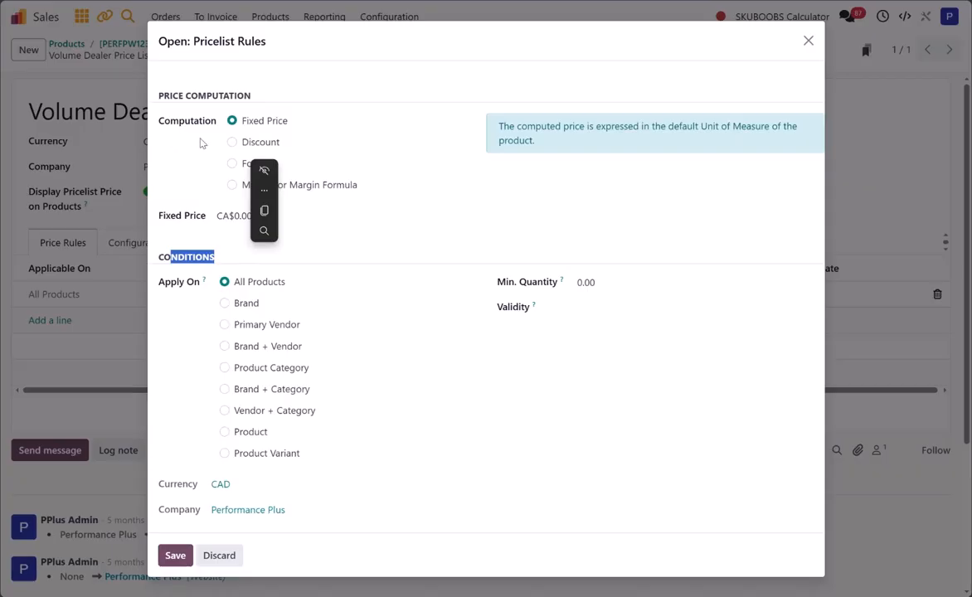
left_click(335, 131)
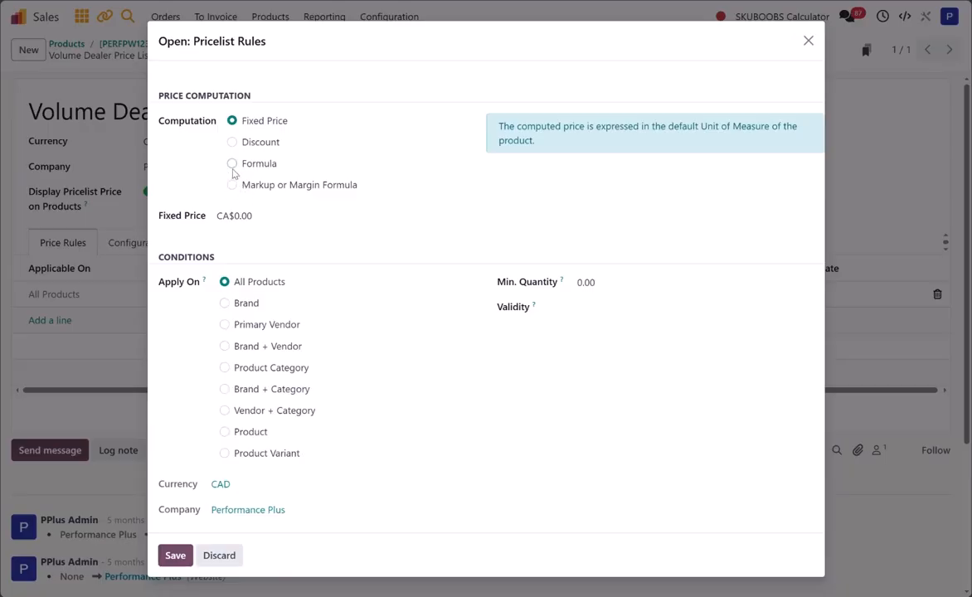
left_click(232, 163)
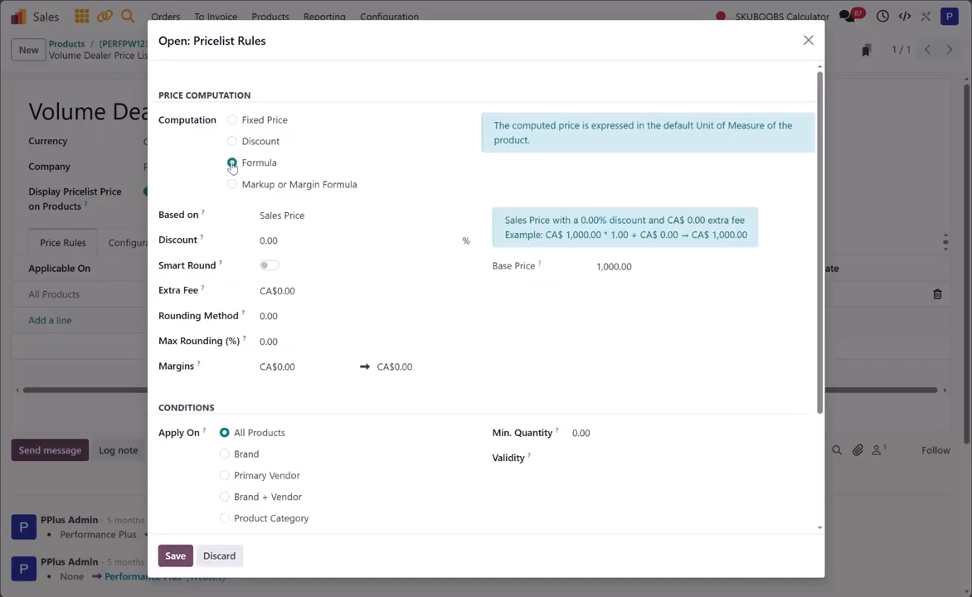
left_click(233, 185)
- Examine the Apply On options for the rule, covering brand, vendor, category, combined, product and variant conditions
scroll(249, 428, "down", 1)
scroll(250, 427, "down", 1)
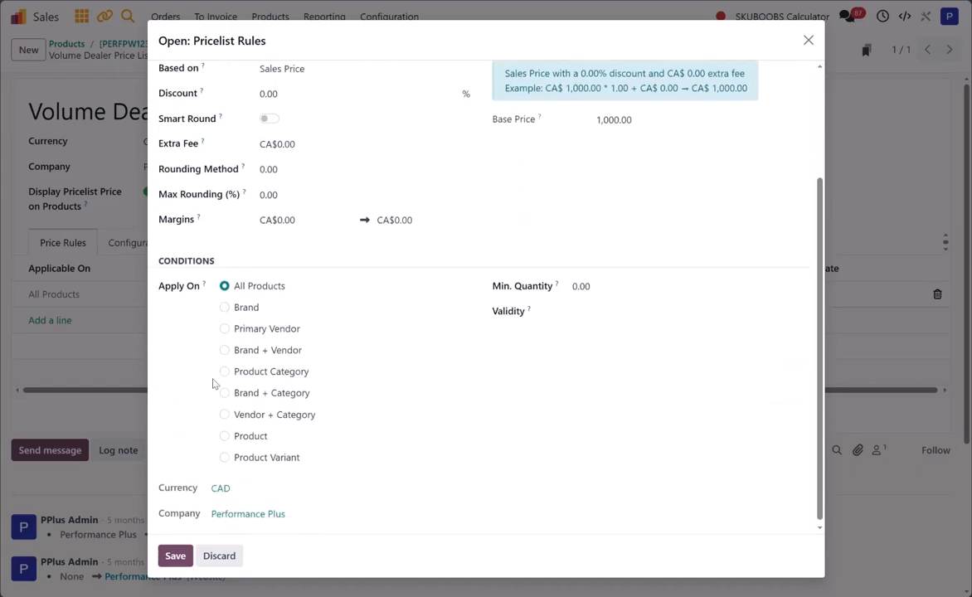
left_click_drag(235, 372, 287, 376)
left_click_drag(239, 436, 263, 460)
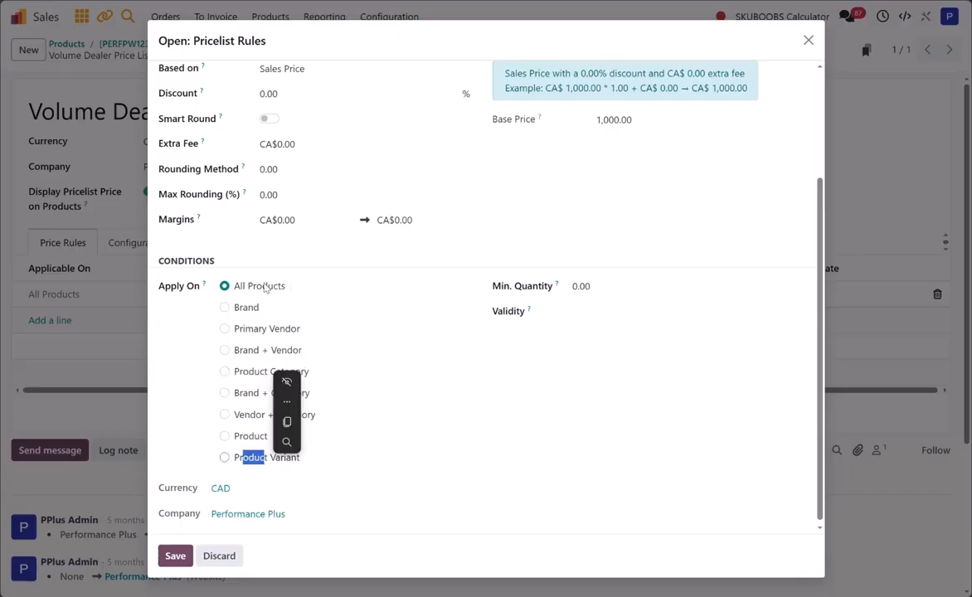
left_click_drag(242, 309, 280, 354)
left_click_drag(234, 395, 289, 395)
left_click_drag(235, 414, 301, 415)
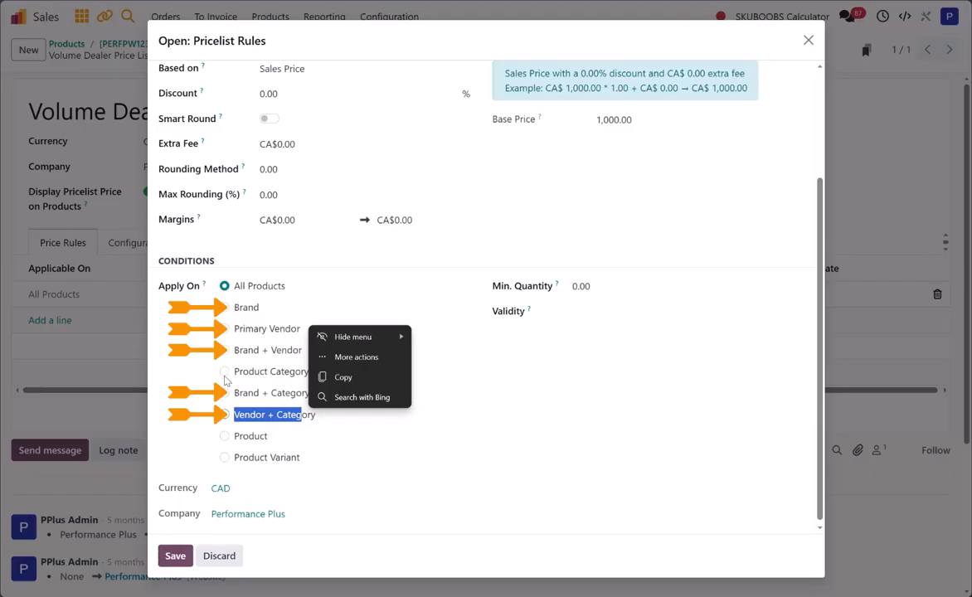
left_click(395, 465)
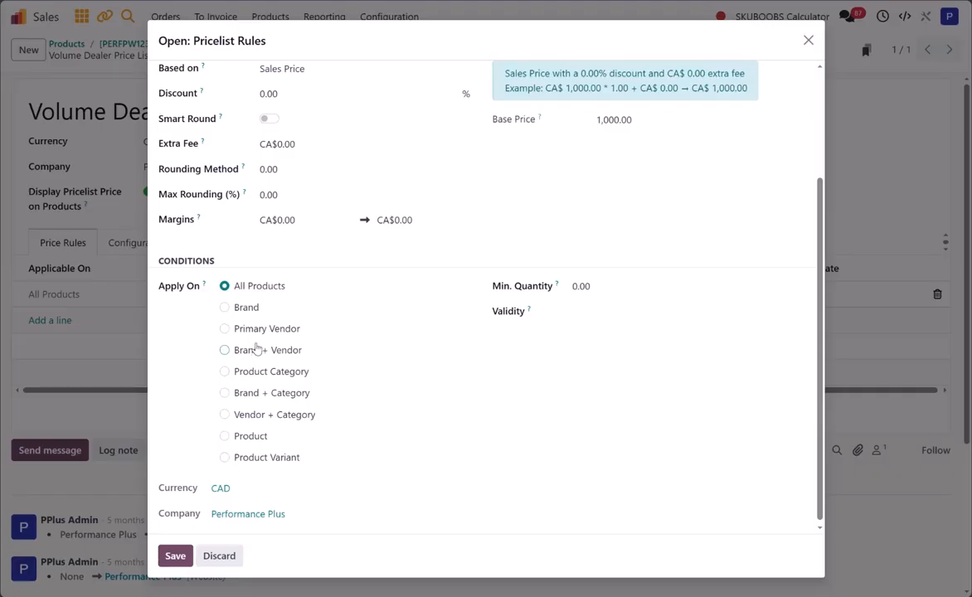
- Apply the Volume Dealer price rule to the brand MRT
left_click(224, 308)
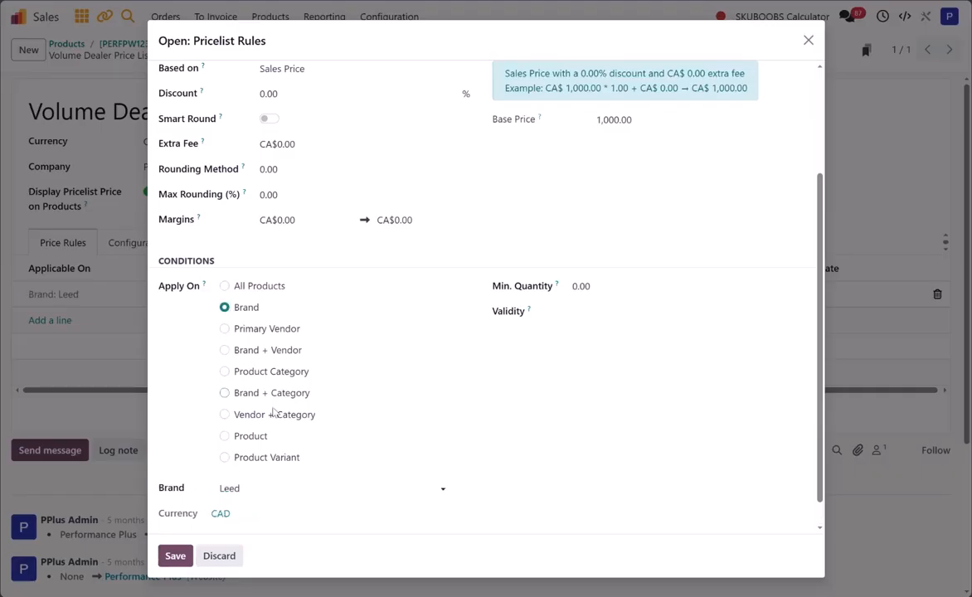
left_click(272, 487)
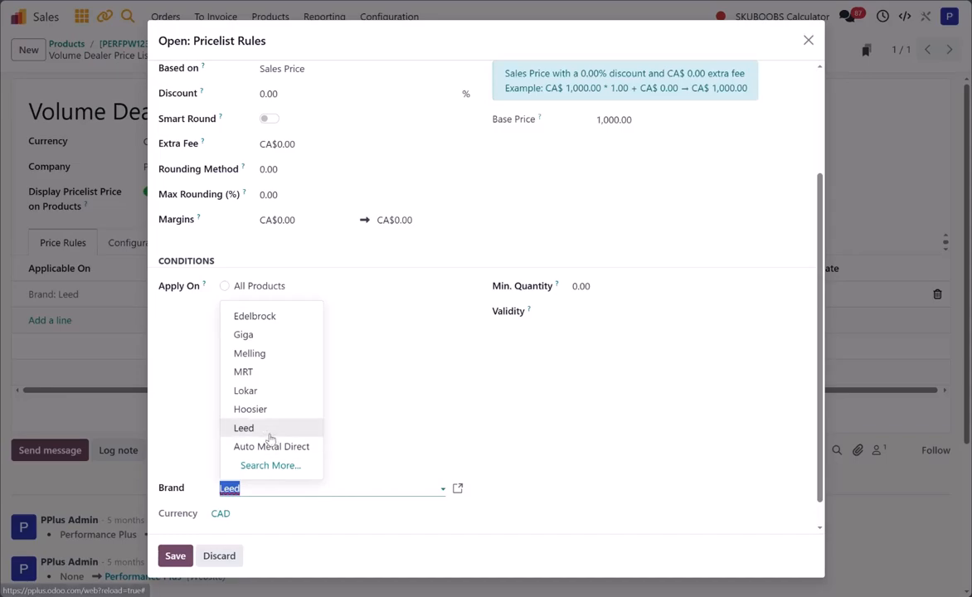
left_click(272, 375)
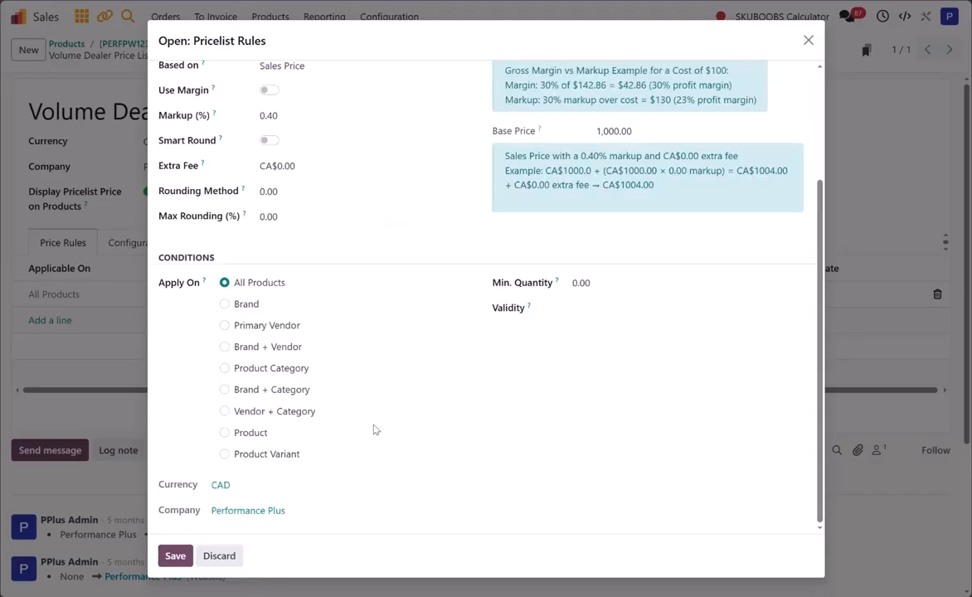
- Change the rule's price computation to Discount with a 10% discount
scroll(373, 429, "up", 3)
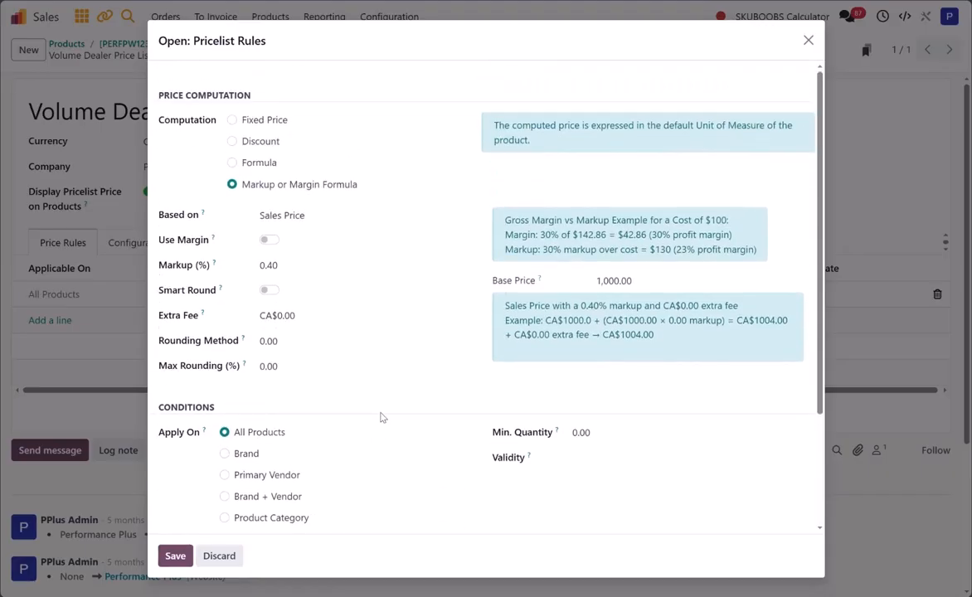
left_click(233, 141)
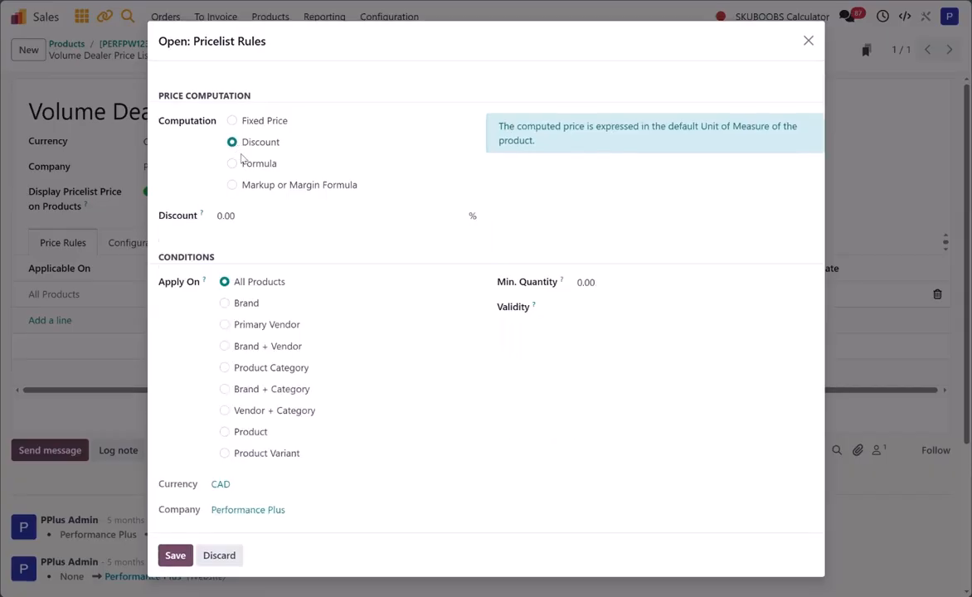
left_click(216, 220)
type("10")
- Change the rule's price computation to Markup or Margin Formula based on Cost
left_click(232, 185)
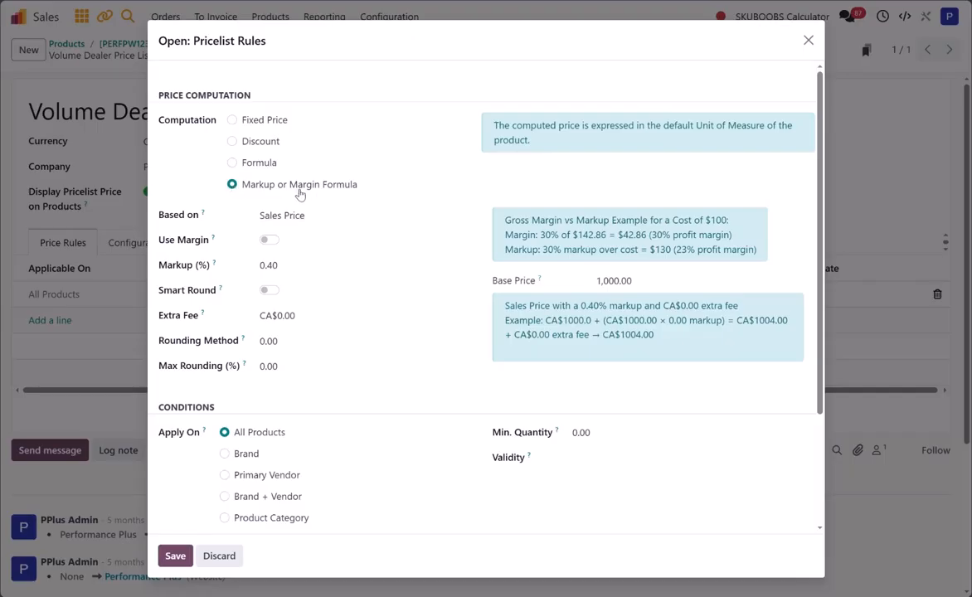
left_click(300, 217)
left_click(295, 253)
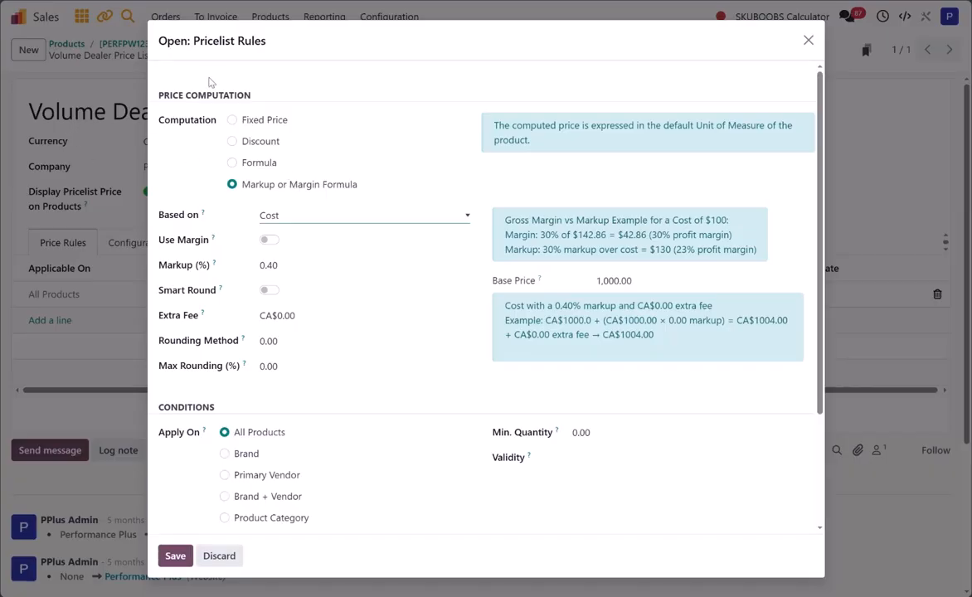
left_click_drag(306, 54, 269, 39)
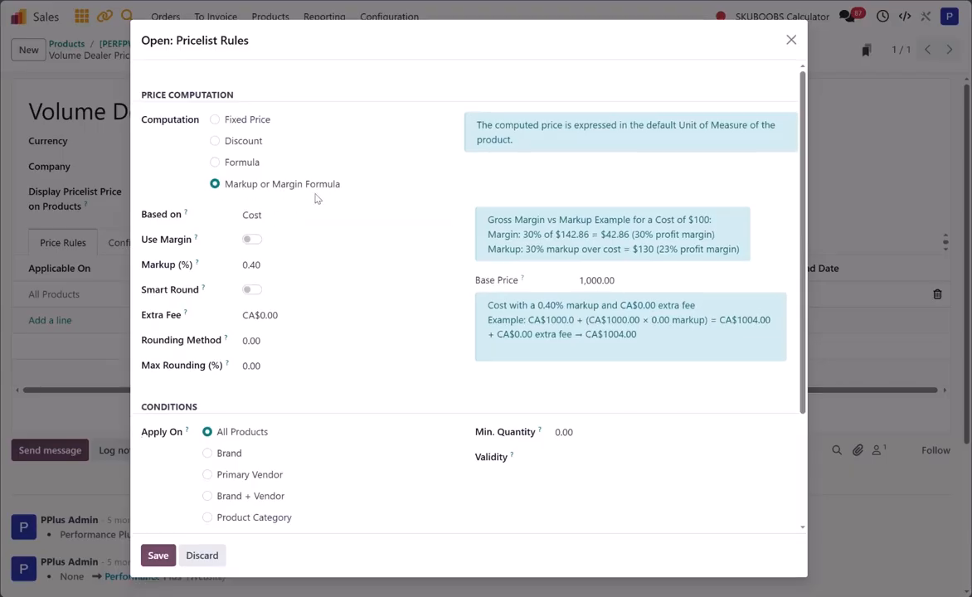
left_click(274, 217)
left_click(276, 254)
- Enable Use Margin with a gross margin of 15% and turn on Smart Round for the rule
left_click(252, 240)
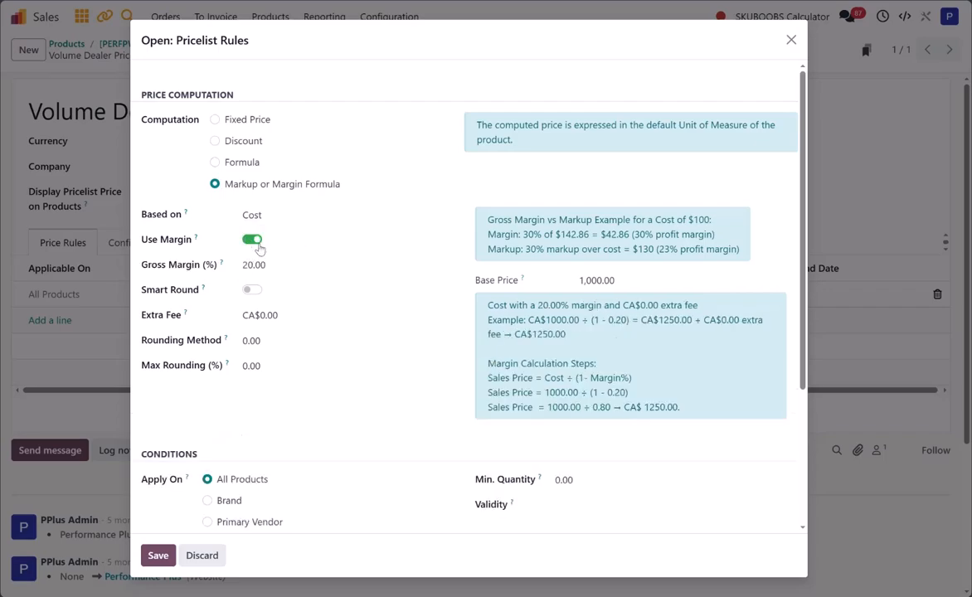
left_click(249, 266)
type("15")
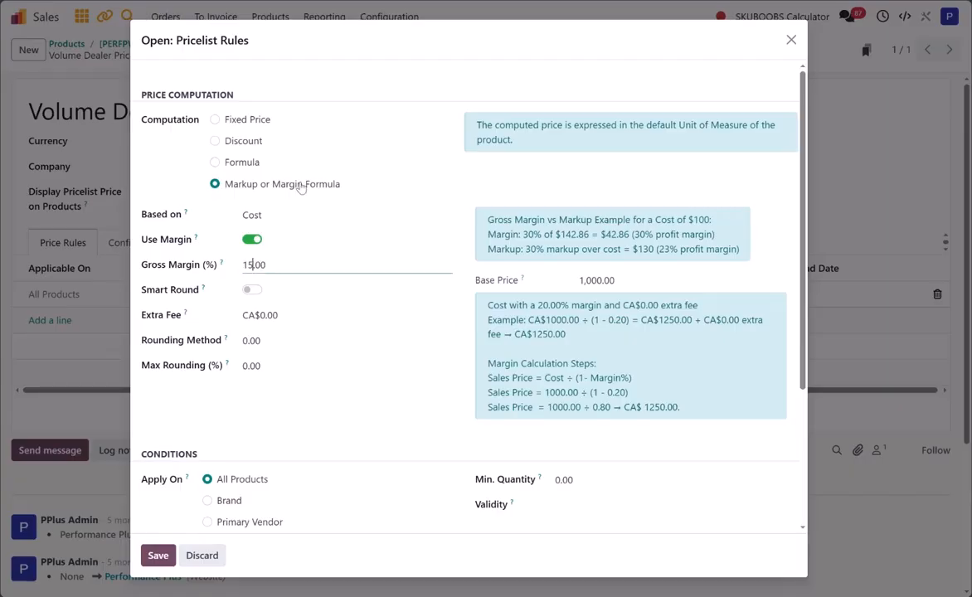
left_click(253, 290)
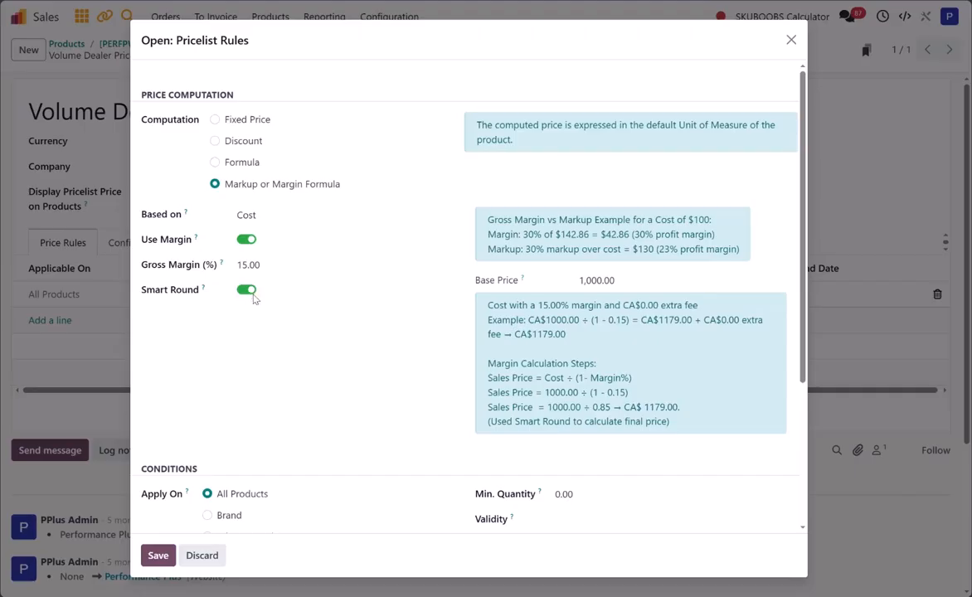
- Apply the margin rule to the brand Giga and save it together with the Volume Dealer Price List
scroll(240, 365, "down", 5)
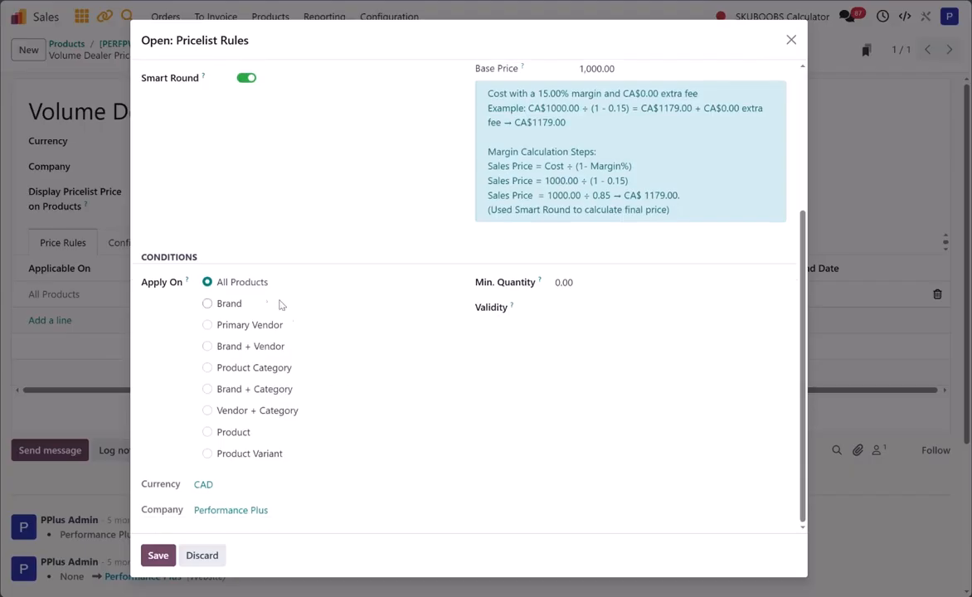
scroll(244, 257, "up", 4)
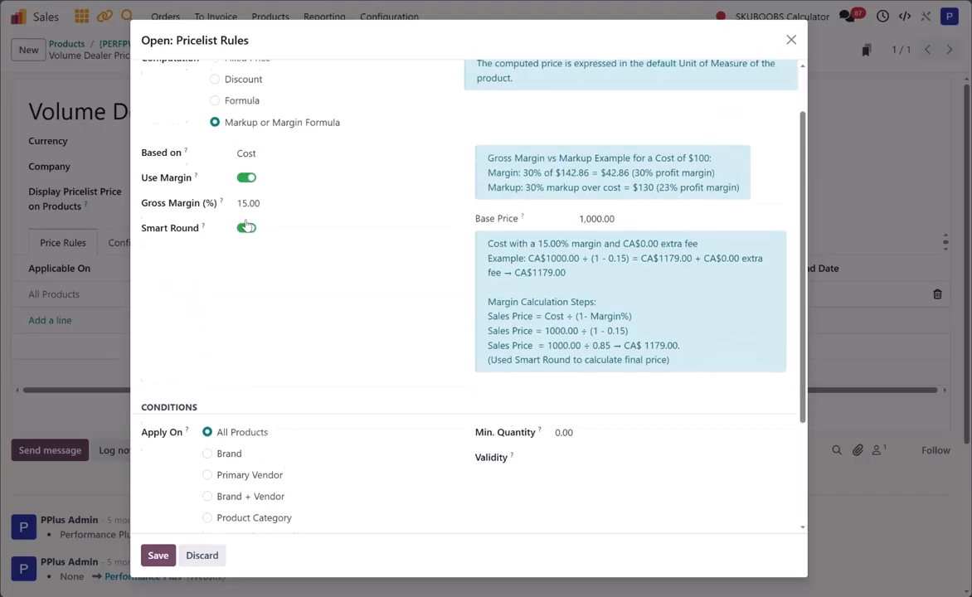
scroll(255, 245, "down", 4)
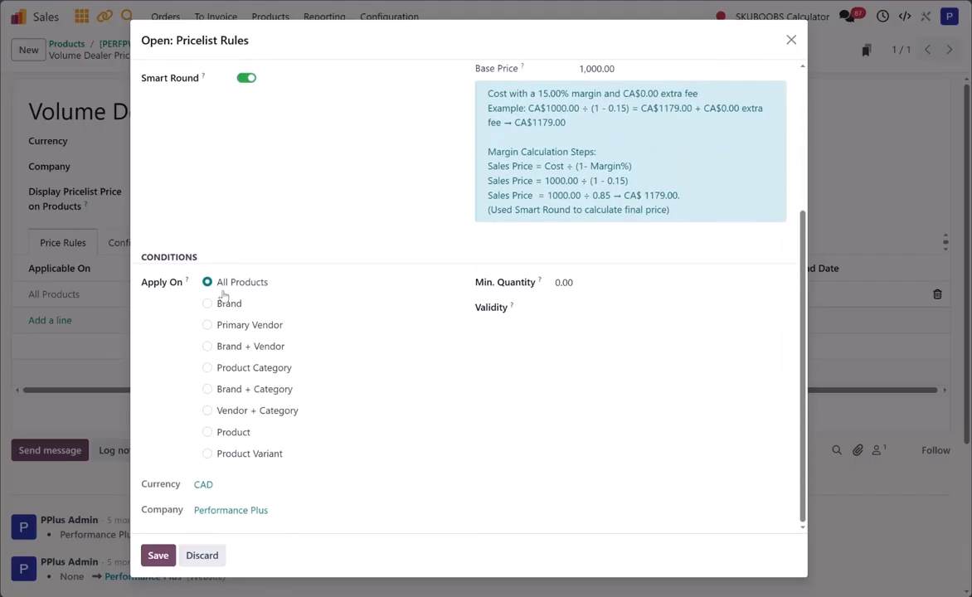
left_click(209, 303)
left_click(288, 483)
scroll(265, 473, "up", 1)
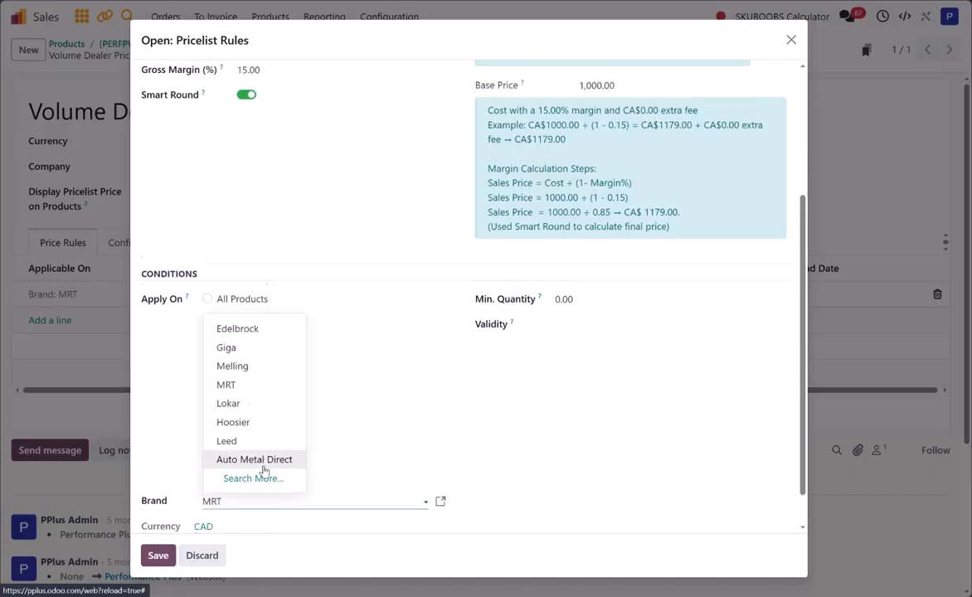
left_click(249, 347)
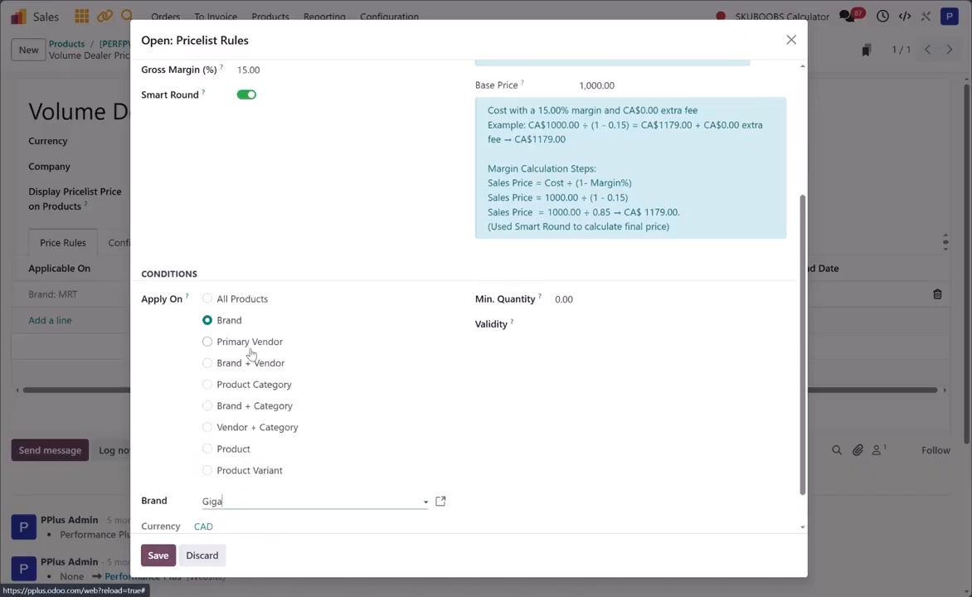
left_click(153, 555)
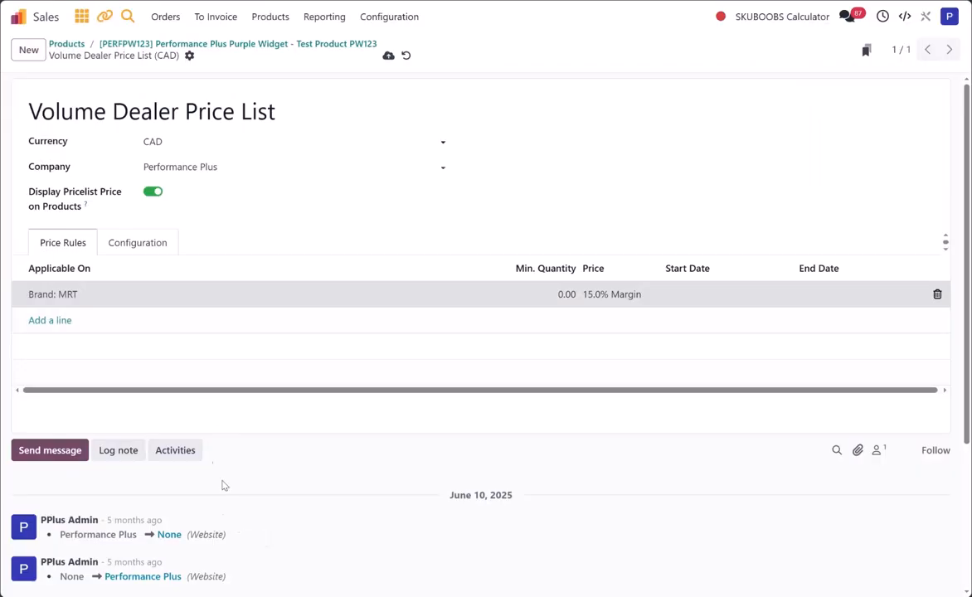
left_click(387, 55)
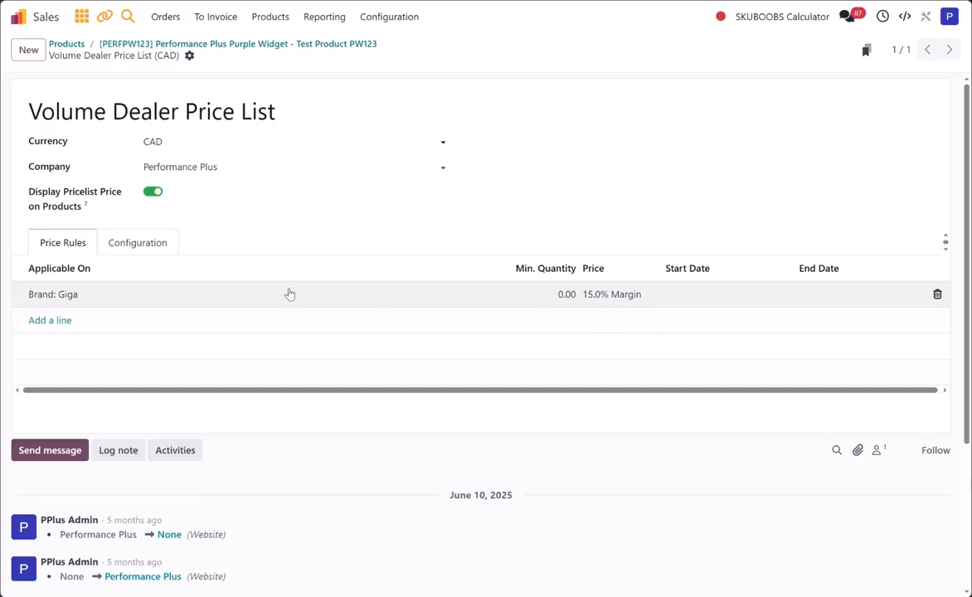
- Start a new price rule in the Volume Dealer Price List and apply it to the brand Leed
left_click(51, 321)
left_click(261, 304)
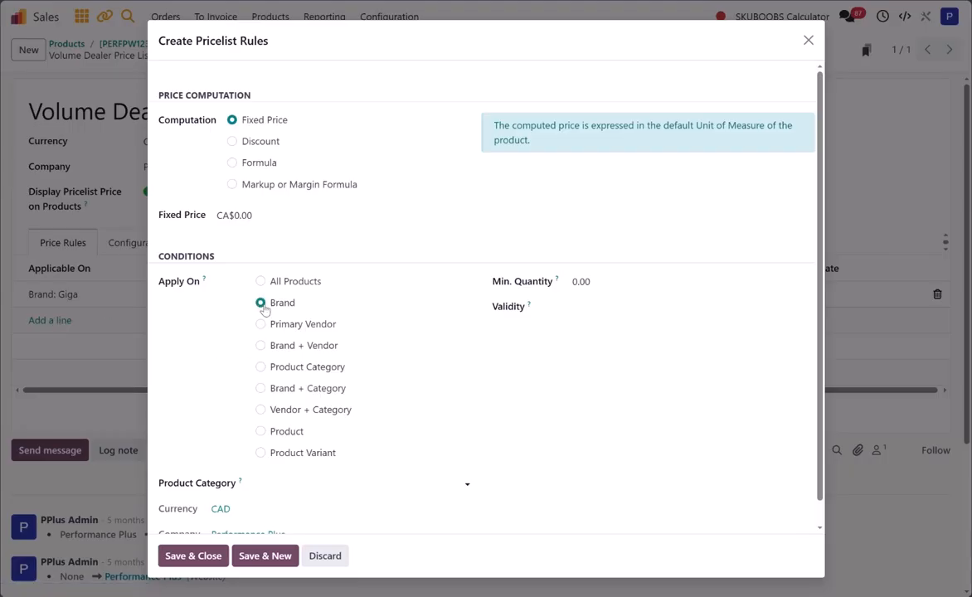
left_click(268, 487)
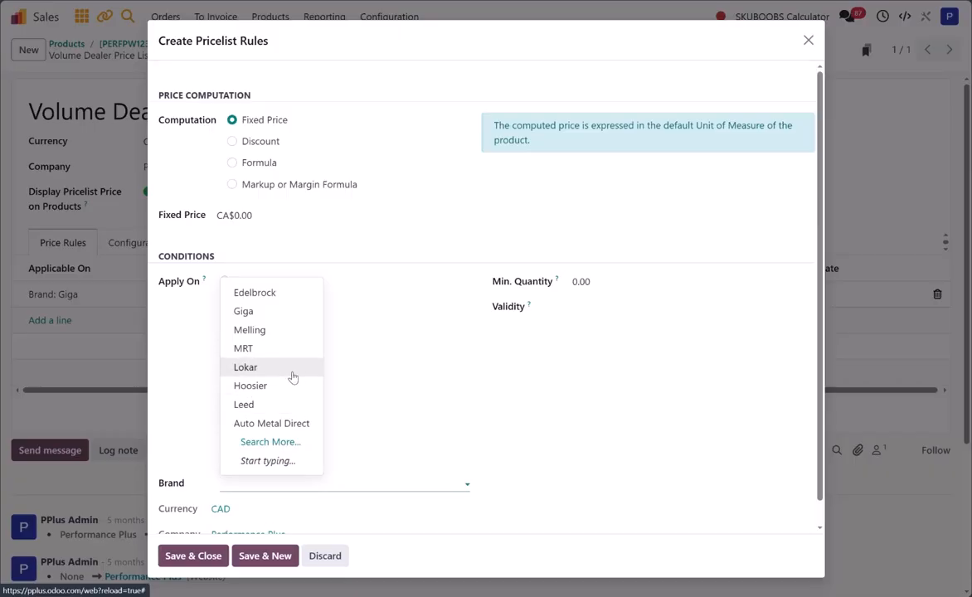
left_click(278, 404)
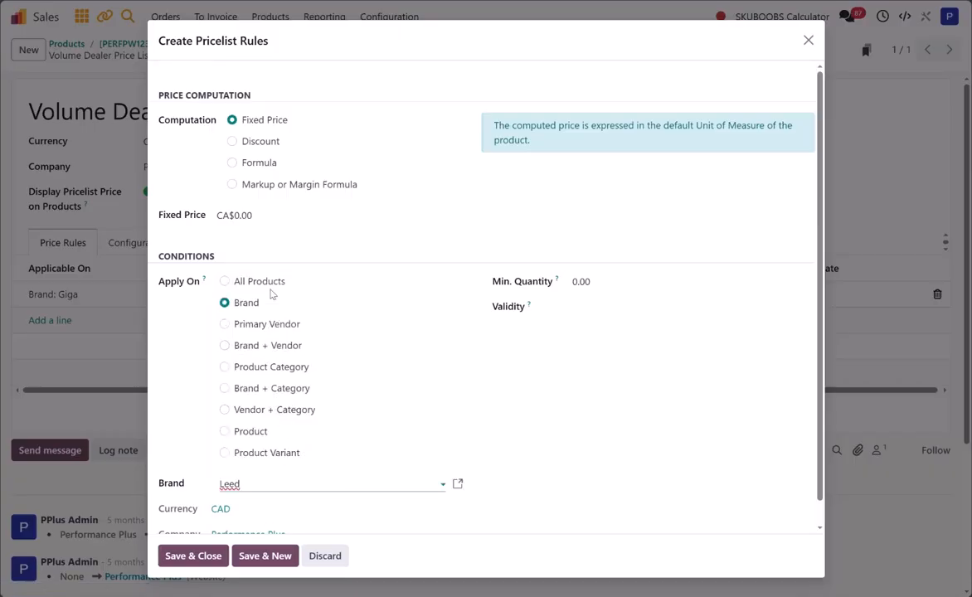
- Set the Leed rule to Markup or Margin Formula with a 25% gross margin, and save it together with the price list
left_click(232, 184)
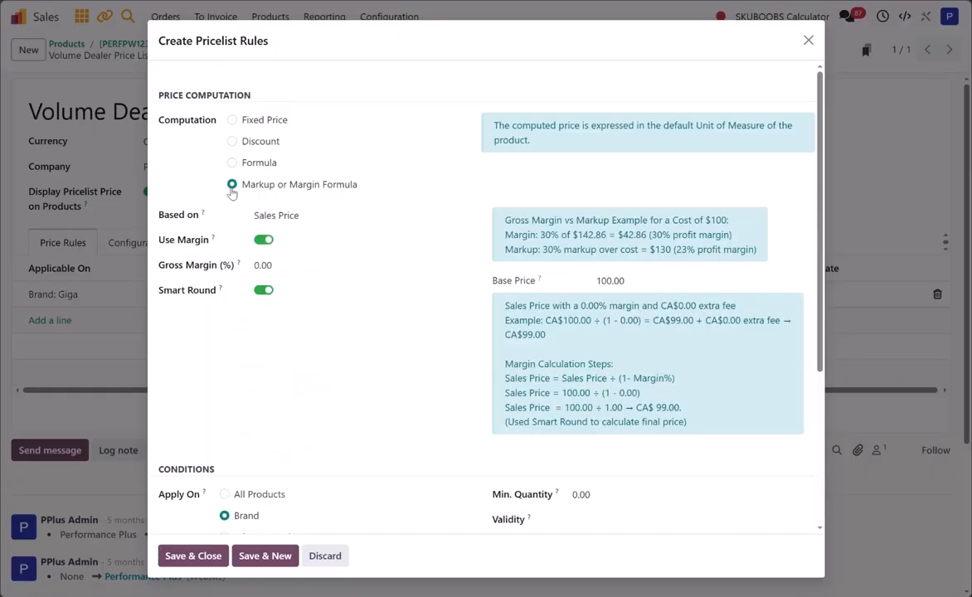
left_click(262, 264)
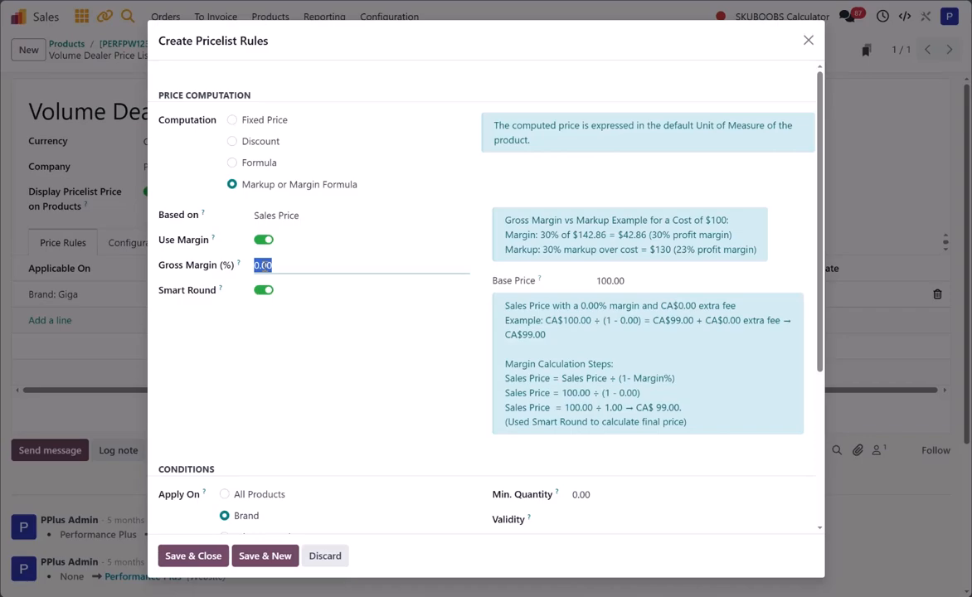
type("25")
left_click(284, 346)
scroll(265, 382, "down", 5)
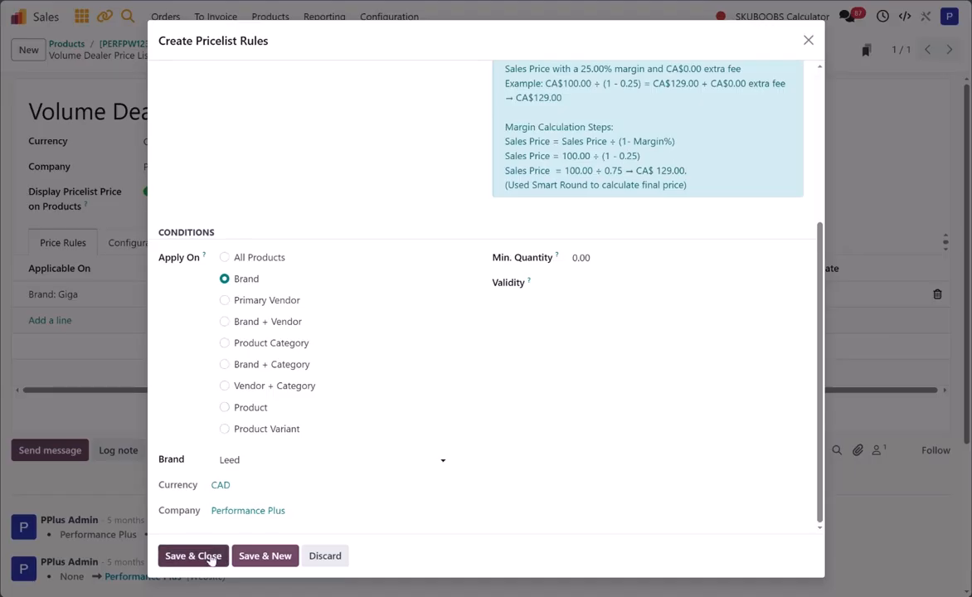
left_click(211, 561)
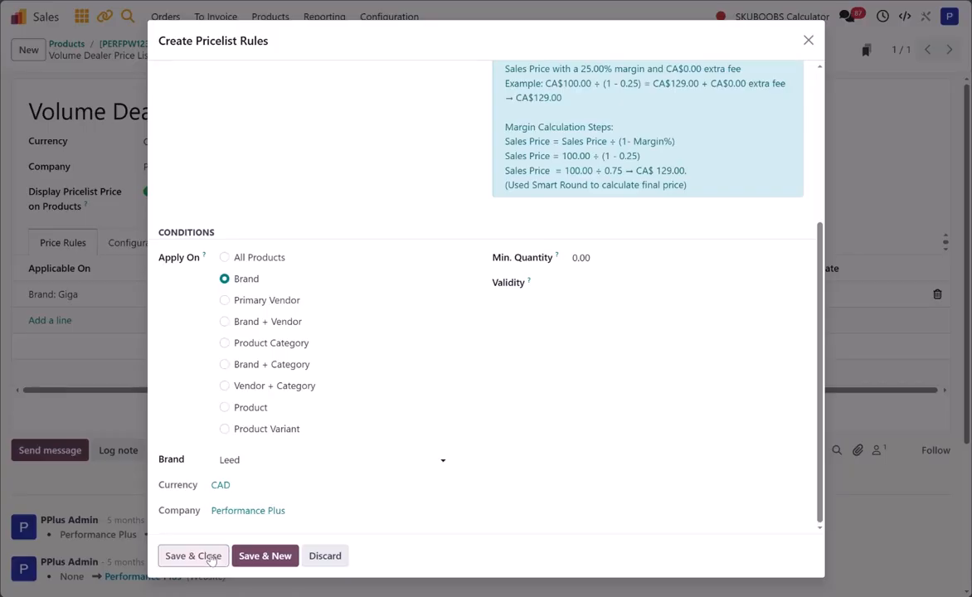
left_click(388, 55)
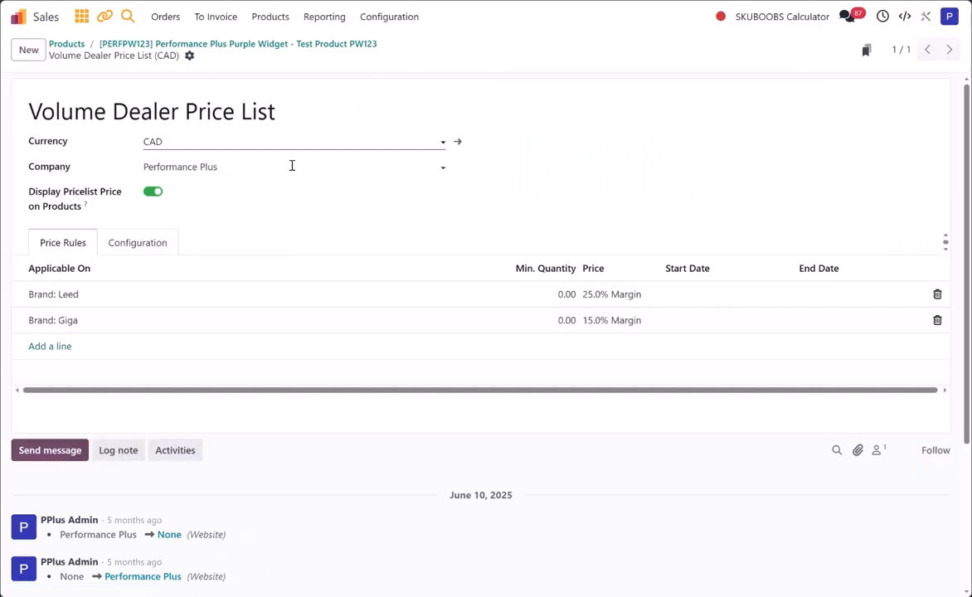
left_click(61, 347)
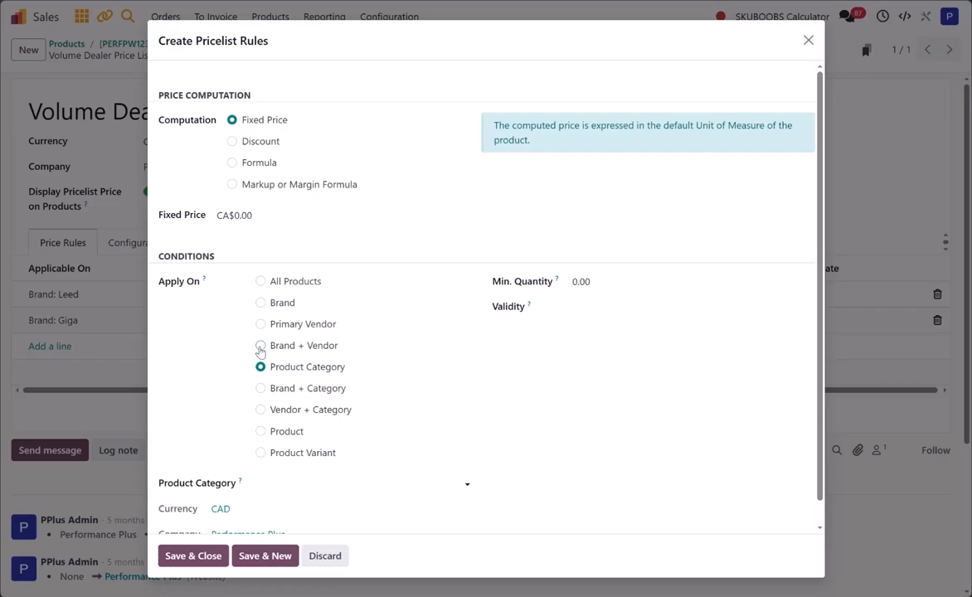
left_click(260, 346)
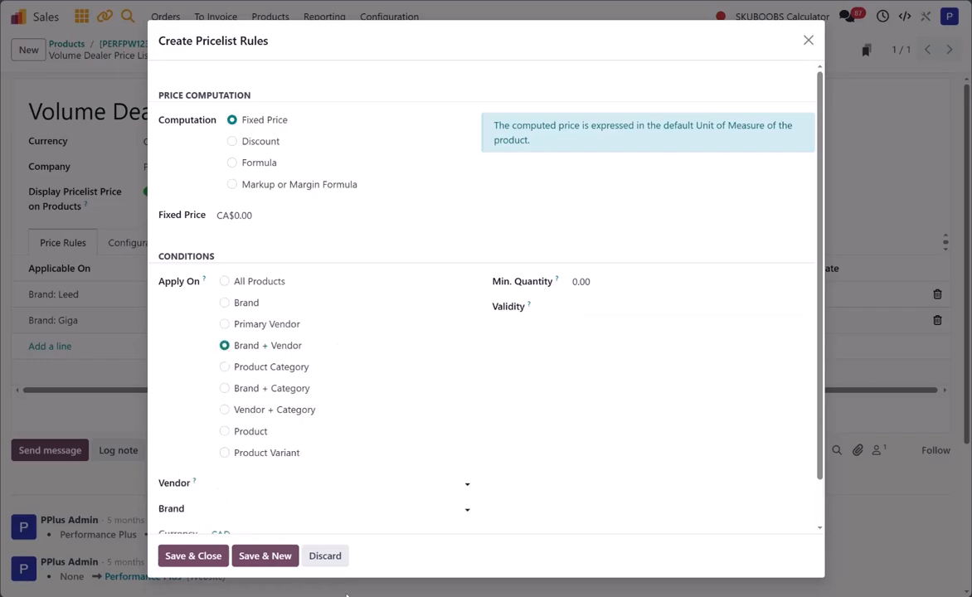
left_click(325, 555)
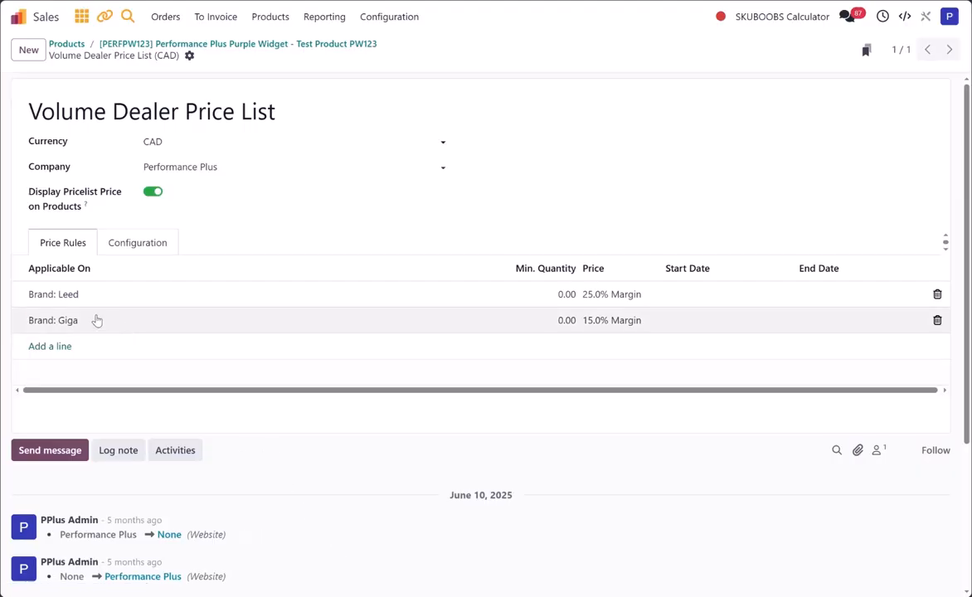
- Change the Giga rule to apply on Brand + Vendor with the vendor ACME Dynamite, and save the rule
left_click(49, 329)
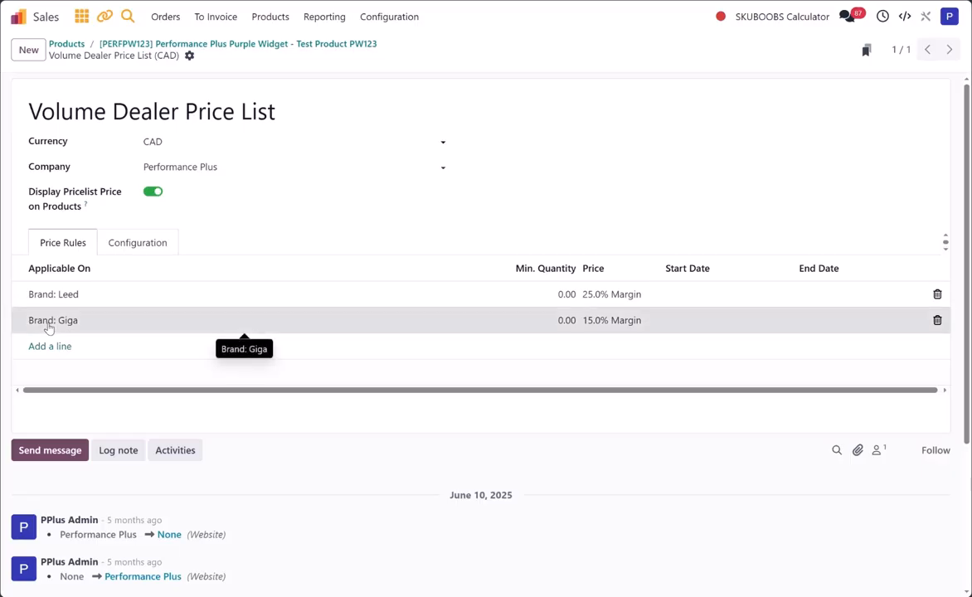
scroll(216, 413, "down", 3)
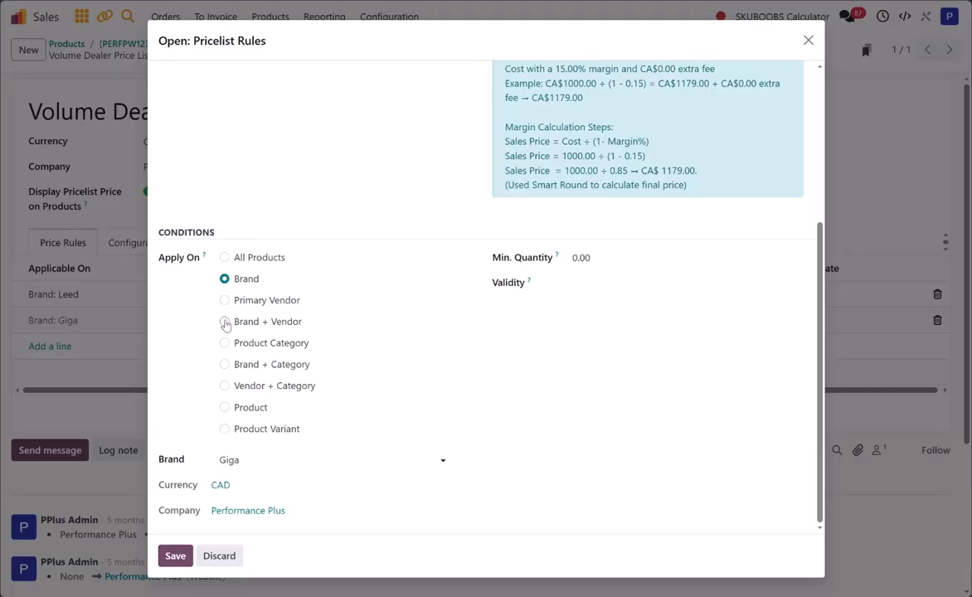
left_click(224, 321)
left_click(273, 458)
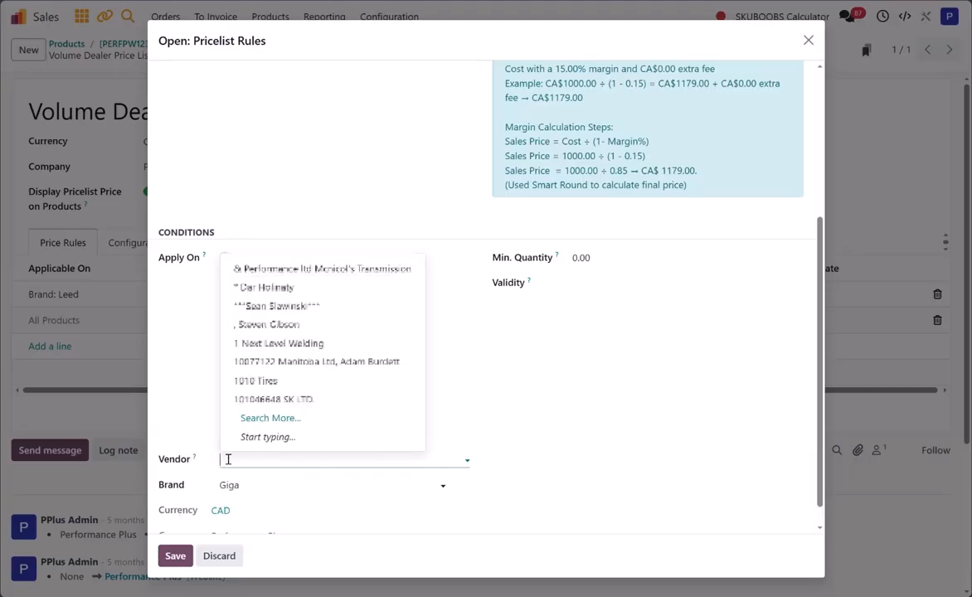
type("acme")
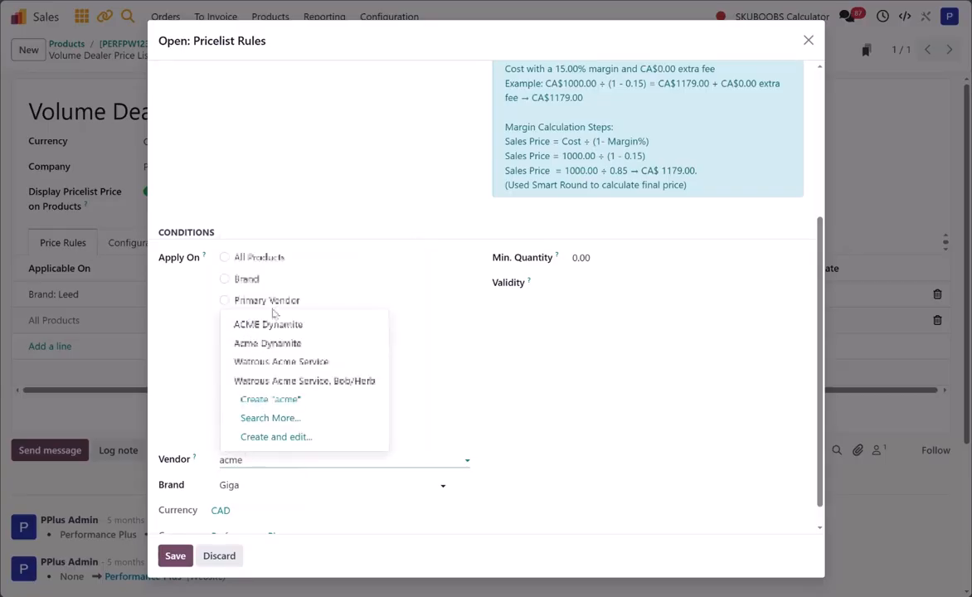
left_click(306, 326)
scroll(307, 471, "down", 1)
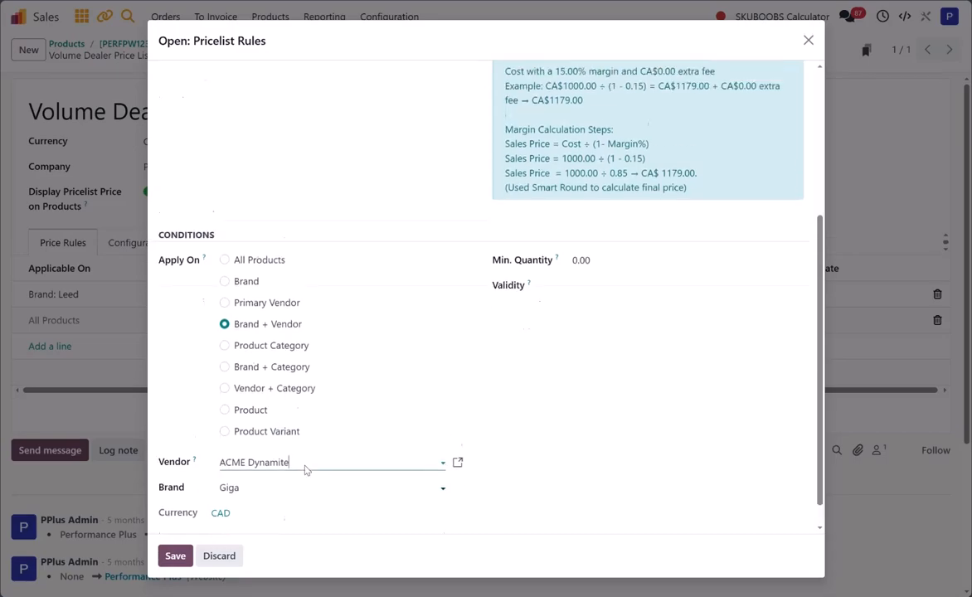
scroll(302, 440, "up", 3)
scroll(320, 240, "down", 3)
scroll(324, 249, "down", 1)
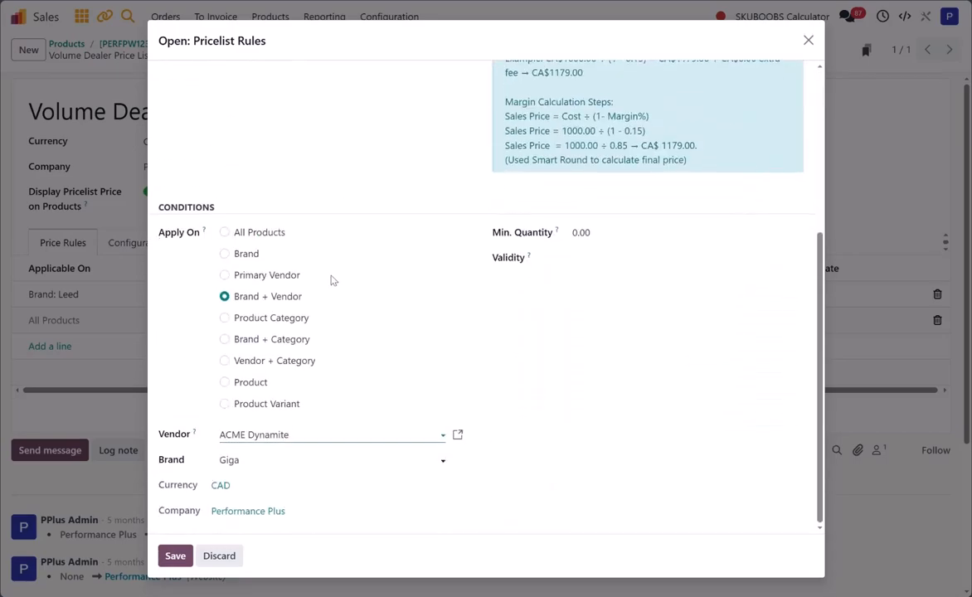
left_click(177, 557)
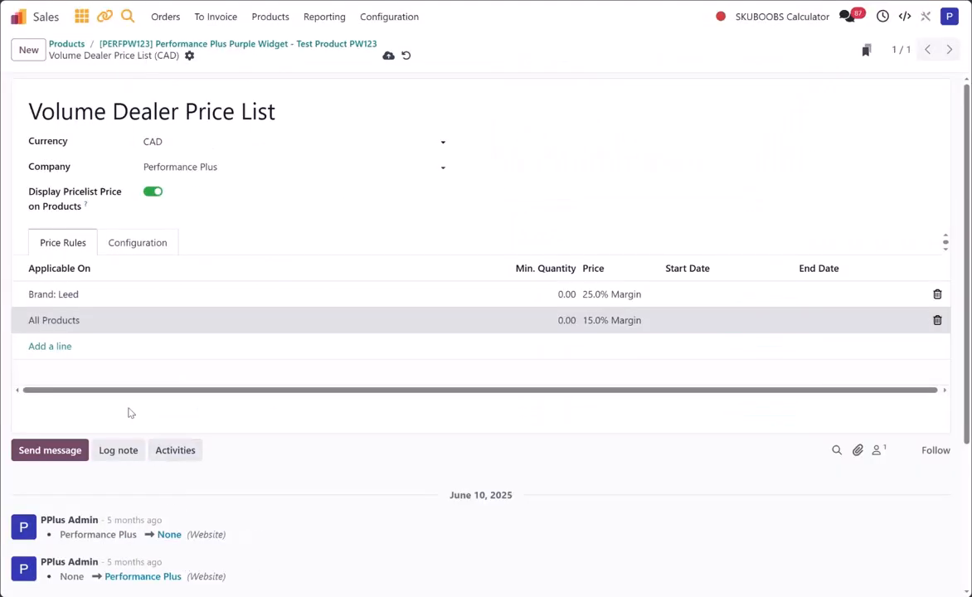
- Start a new price rule computed by Markup or Margin Formula with a gross margin of 10%
left_click(58, 346)
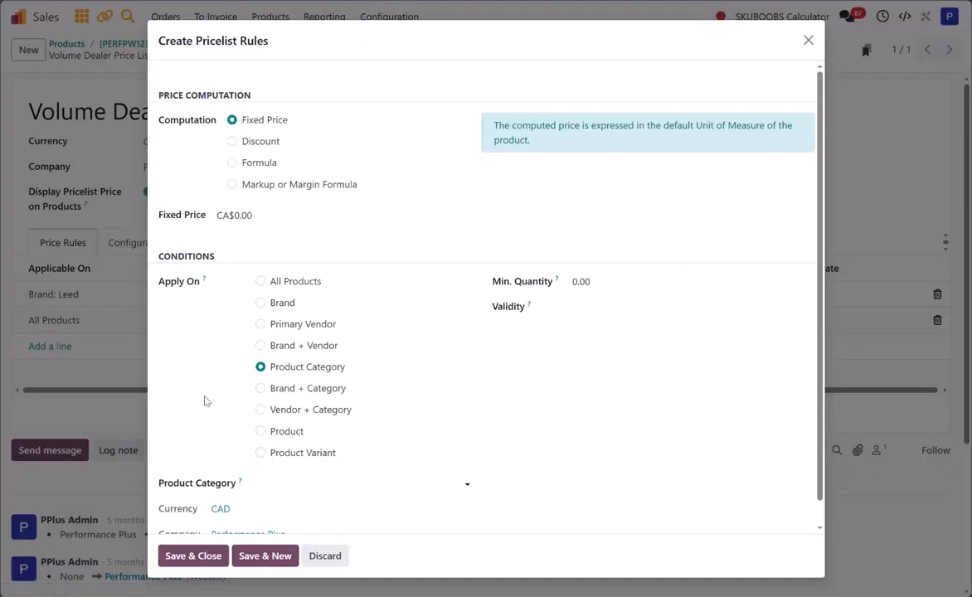
left_click(232, 185)
left_click(266, 269)
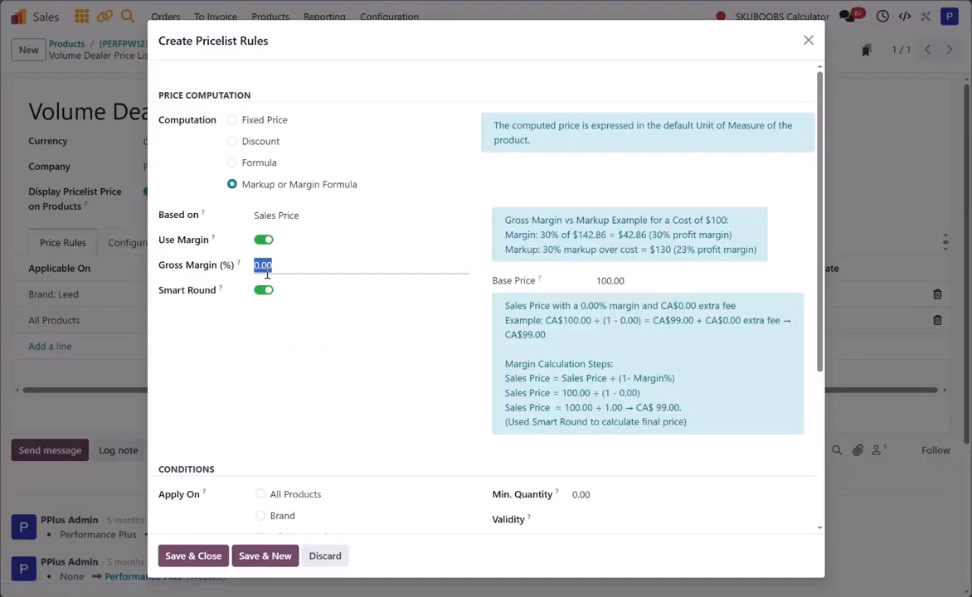
type("12")
- Apply the new rule to Brand + Vendor, creating vendor DD Drones and choosing brand Giga, and save it with the price list
scroll(282, 398, "down", 5)
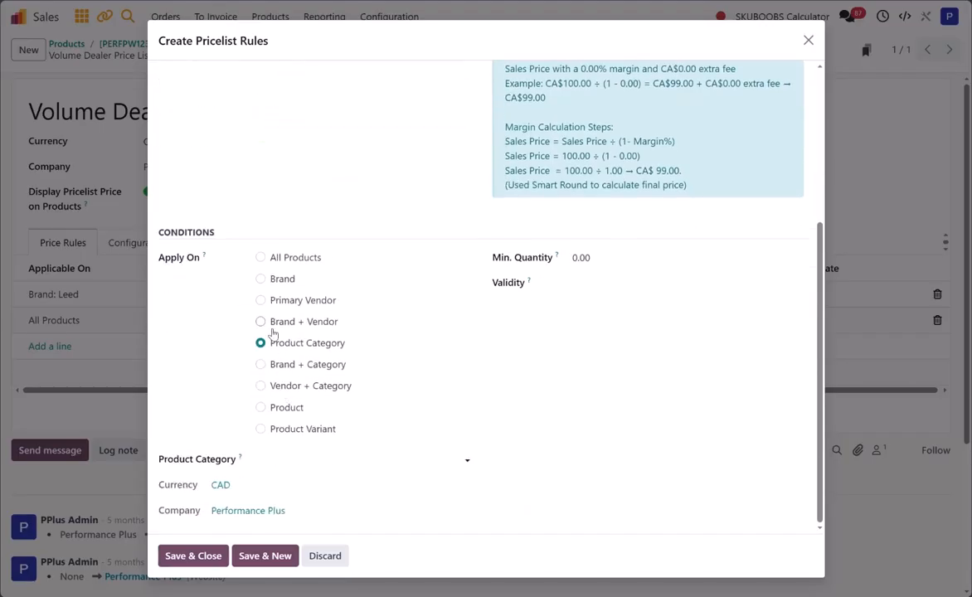
left_click(262, 324)
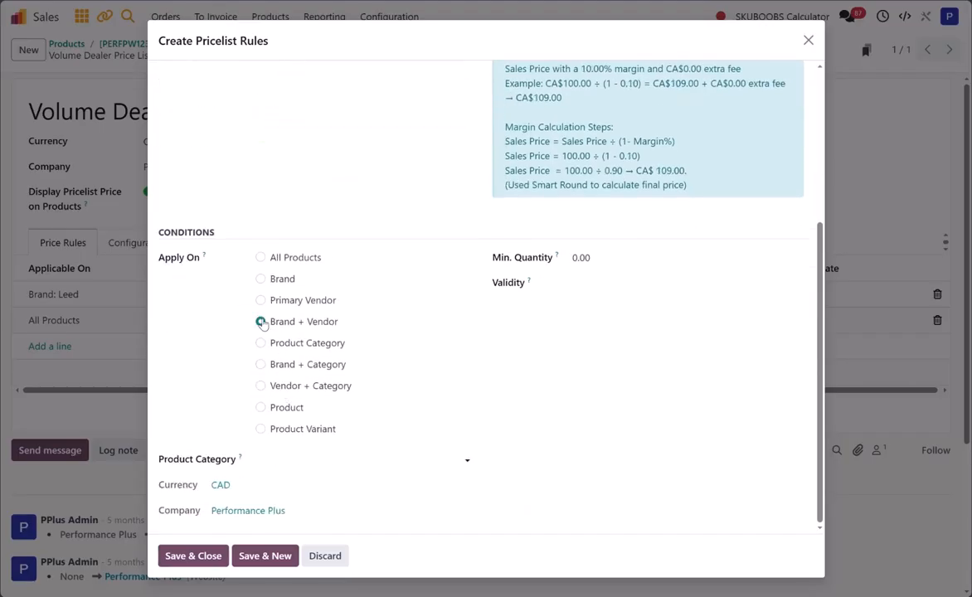
left_click(285, 429)
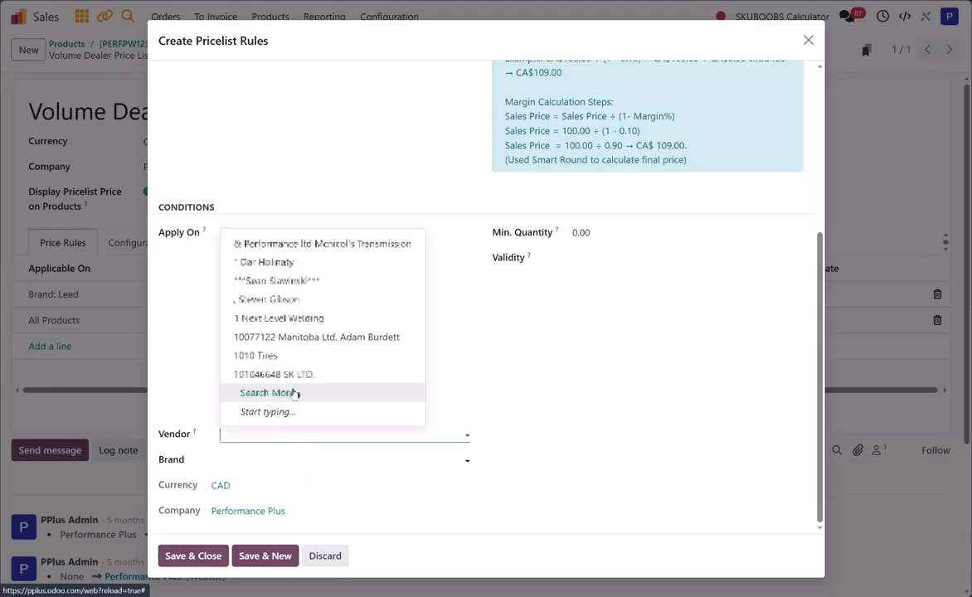
type("DD Drones")
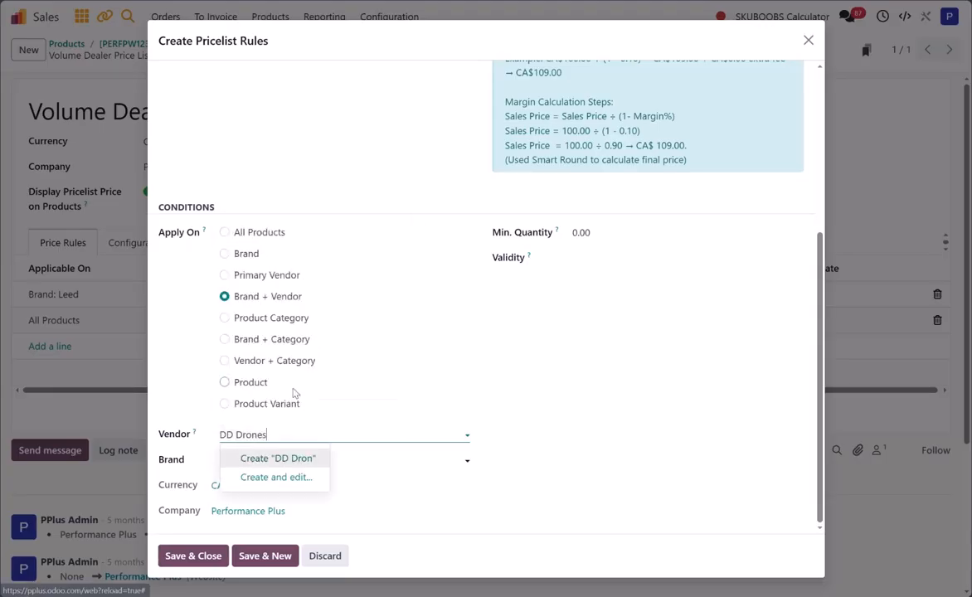
left_click(314, 459)
left_click(290, 461)
left_click(257, 382)
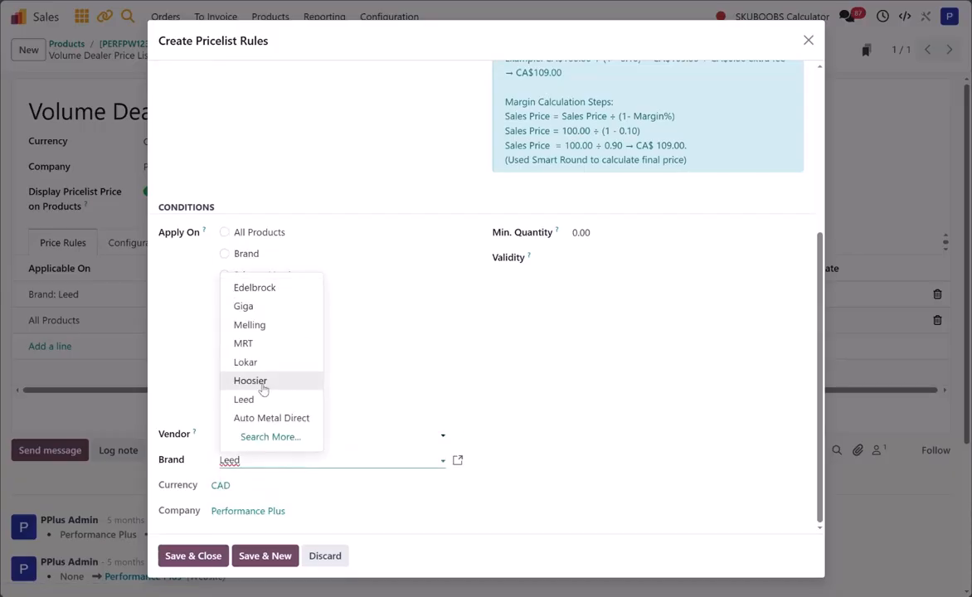
left_click(245, 307)
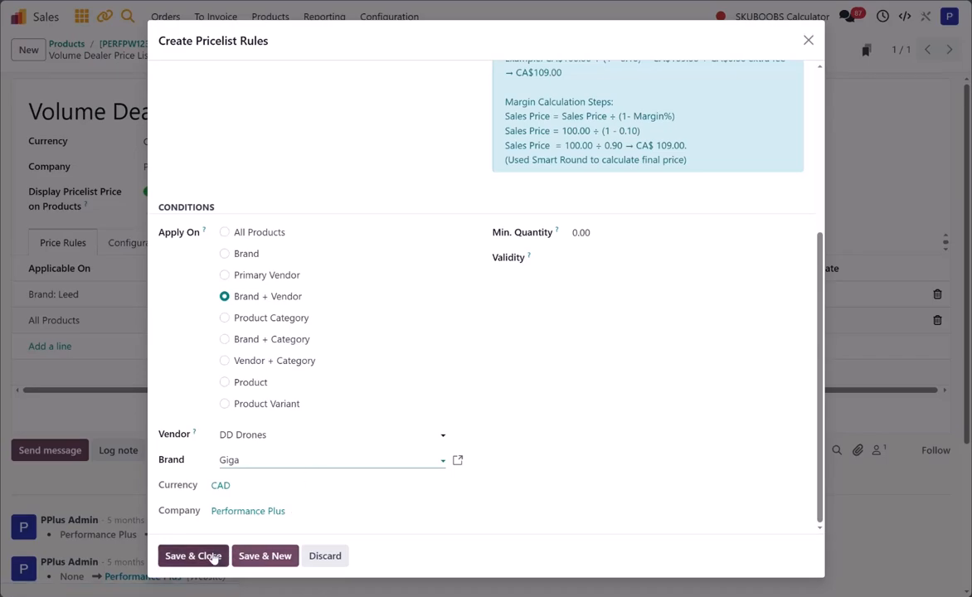
left_click(193, 556)
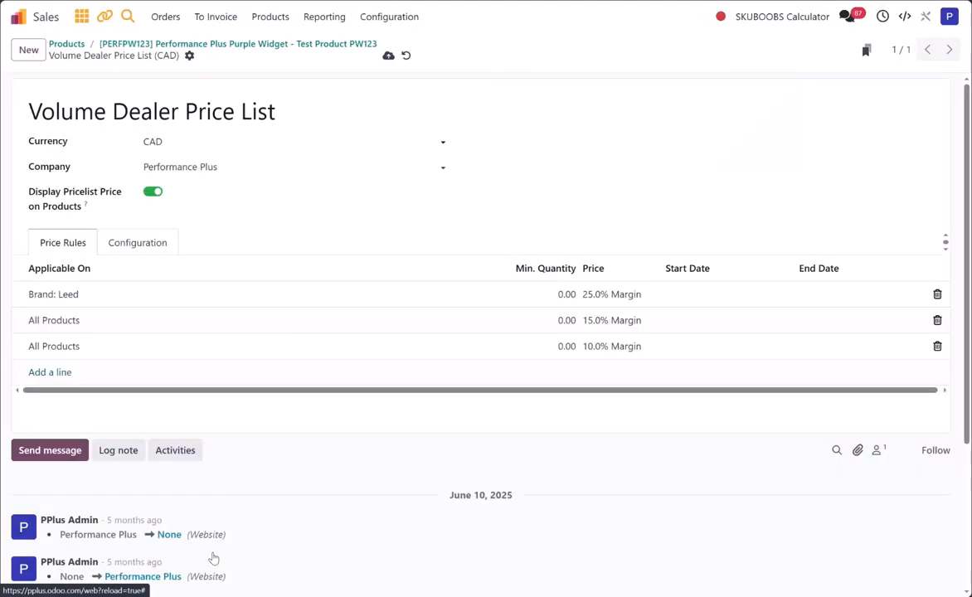
left_click(388, 56)
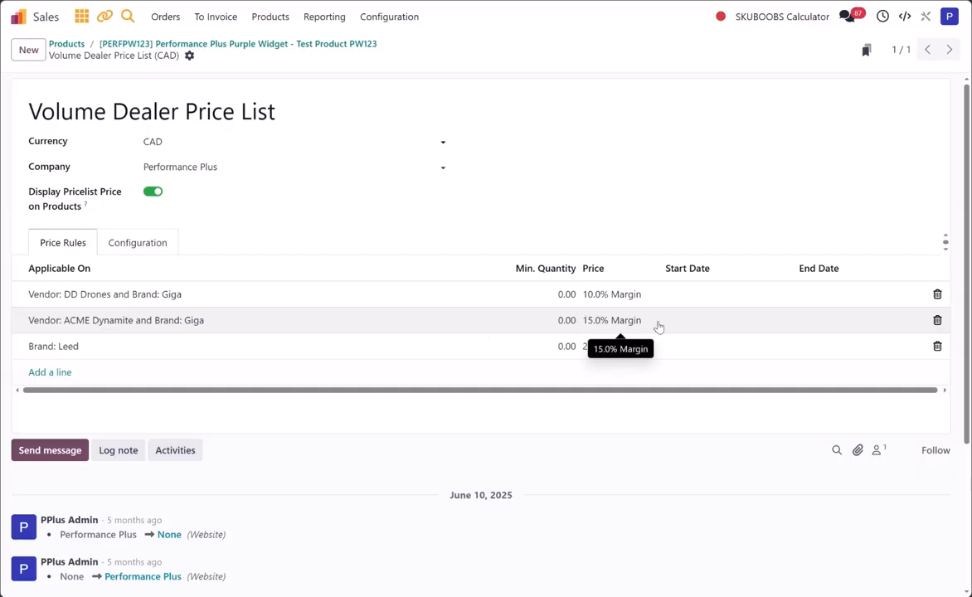
mouse_move(284, 115)
left_mouse_down()
mouse_move(67, 100)
mouse_move(281, 135)
left_mouse_up()
left_click(57, 109)
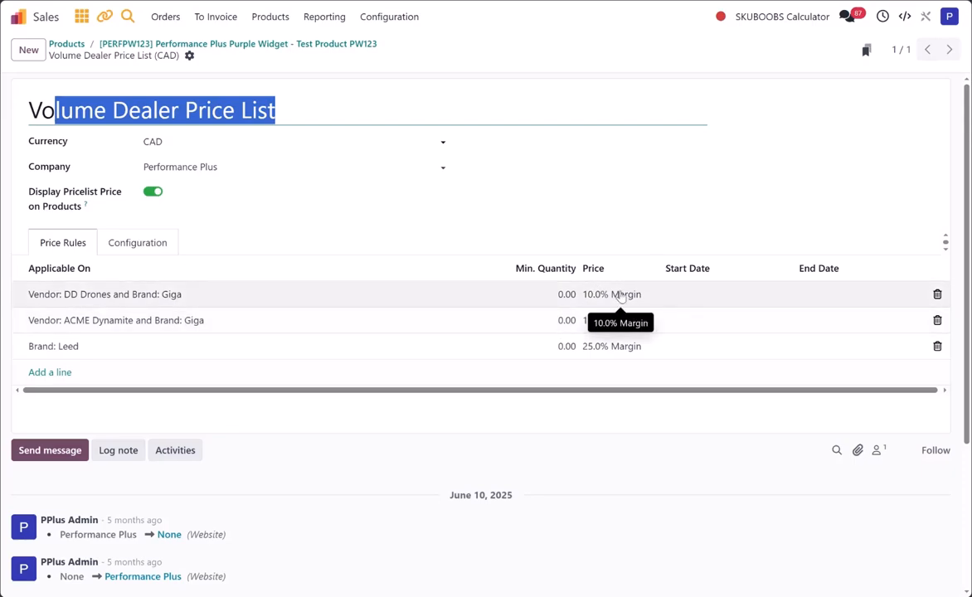
left_click_drag(159, 110, 267, 111)
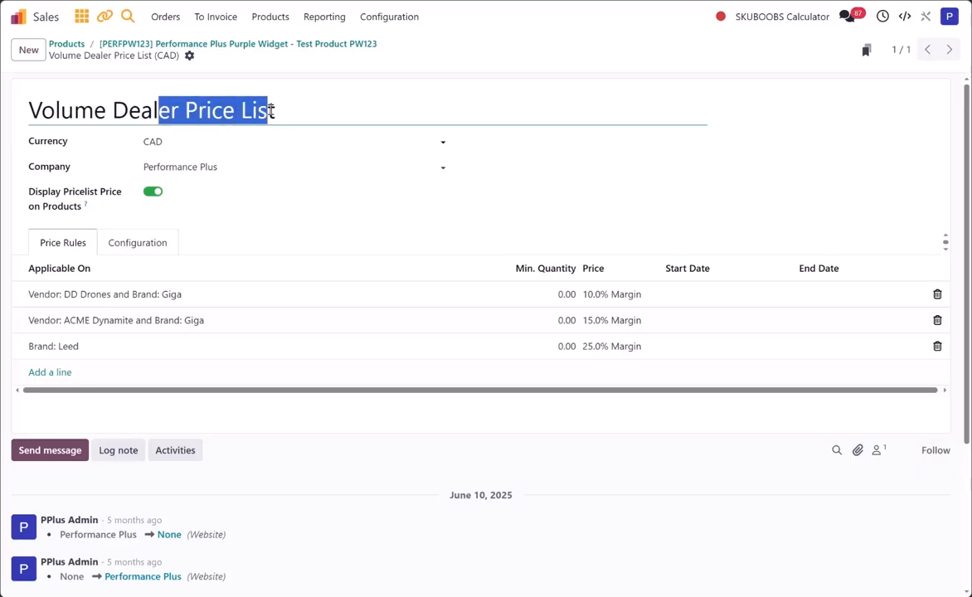